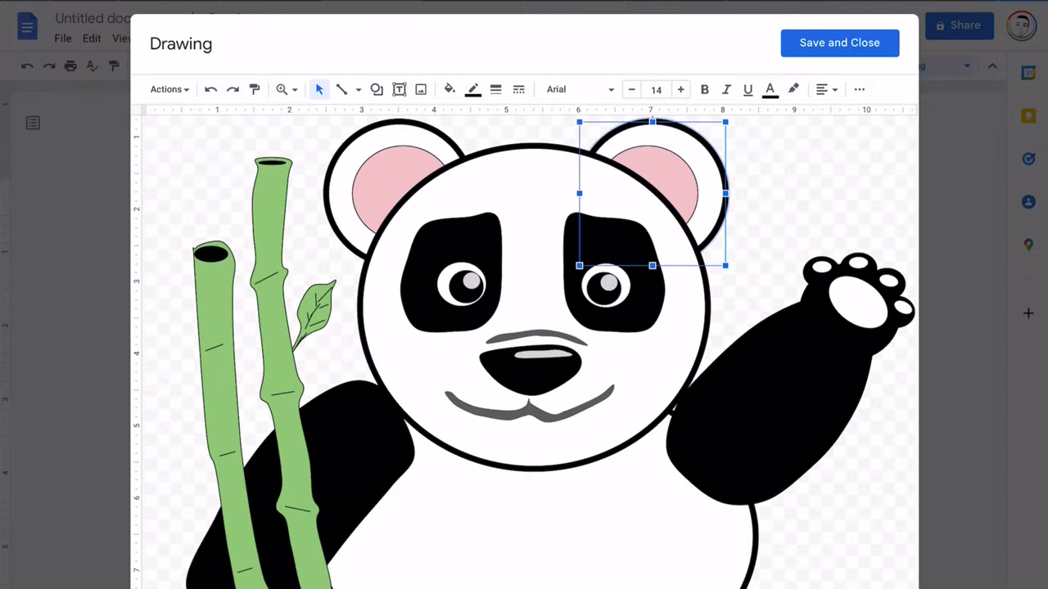
Go through the shapes of the finished panda drawing one by one to see how it is built
key("Tab")
key("Tab")
key("Tab")
key("Tab")
key("Tab")
key("Tab")
key("Tab")
key("Tab")
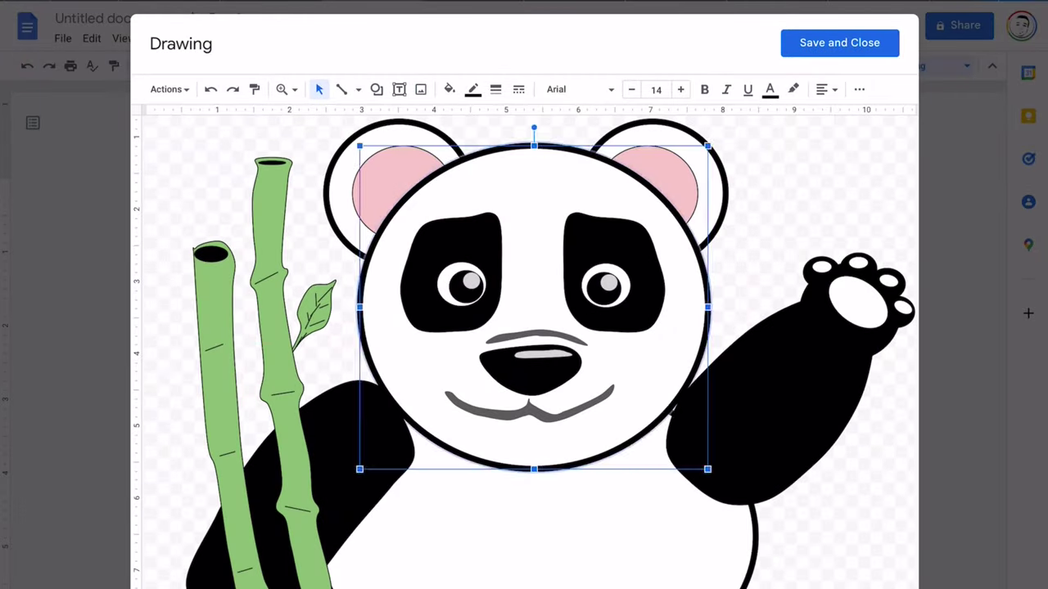
key("Tab")
key("Tab")
key("Tab")
key("Tab")
key("Tab")
key("Tab")
key("Tab")
key("Tab")
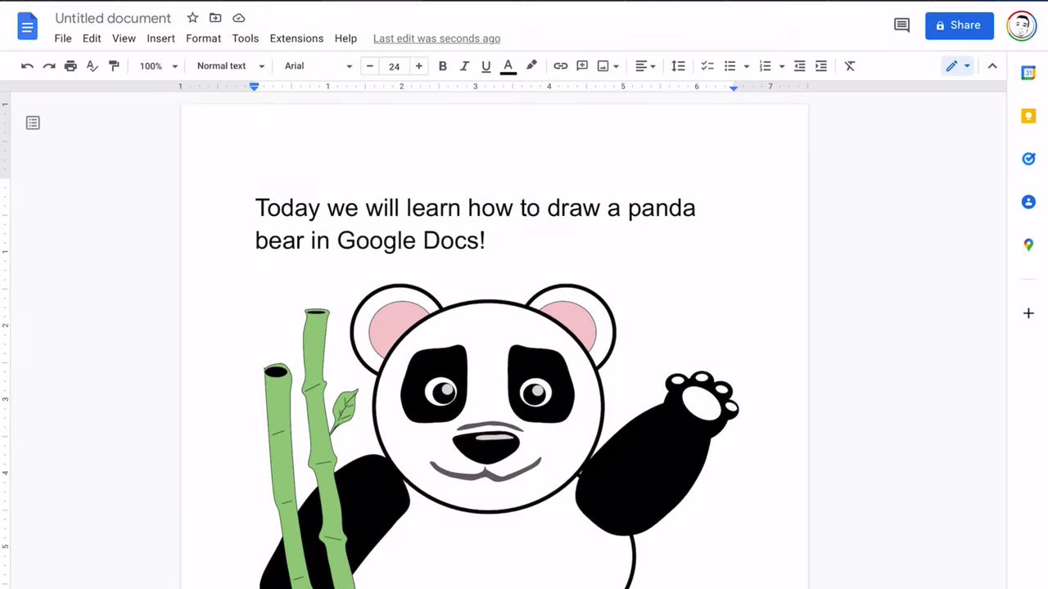
Reopen the finished panda drawing and inspect its separate pieces: the ear, leaf, bamboo stalks, raised arm and paw
left_click(499, 410)
double_click(500, 409)
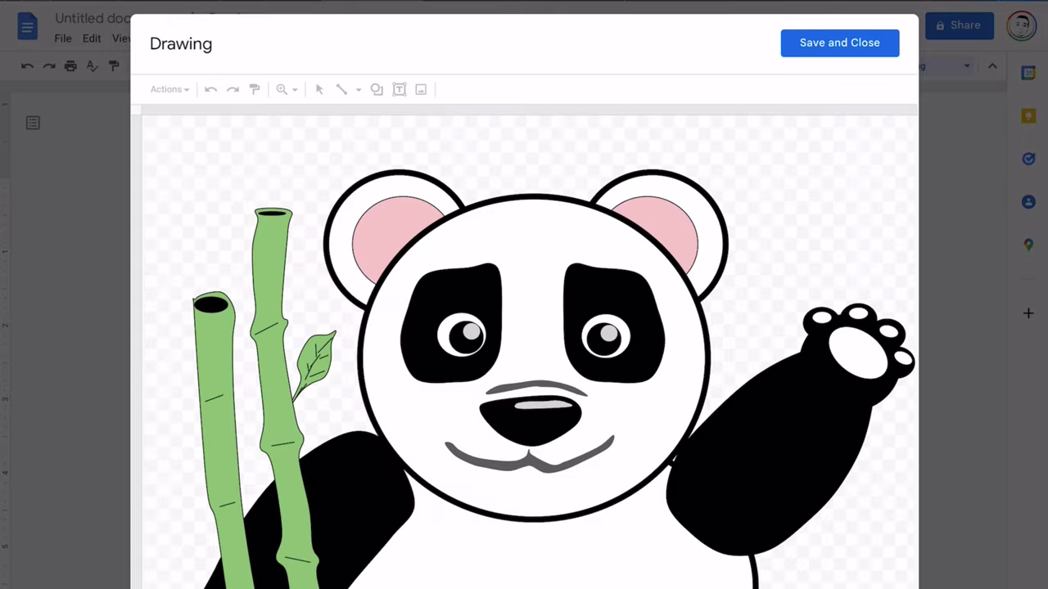
left_click(434, 315)
left_click(393, 241)
scroll(528, 222, "down", 1)
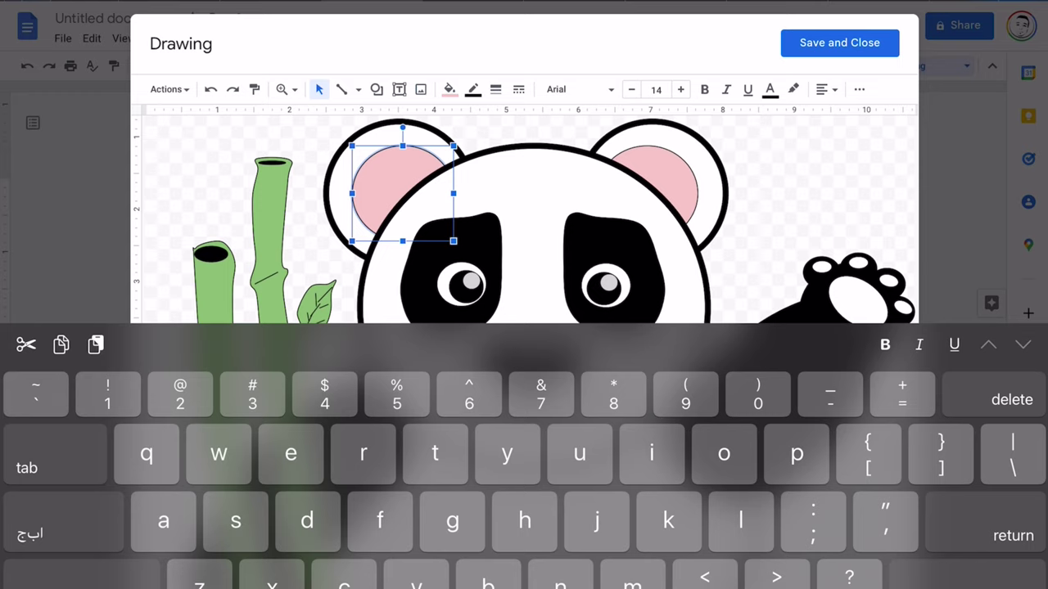
left_click(448, 245)
left_click(316, 306)
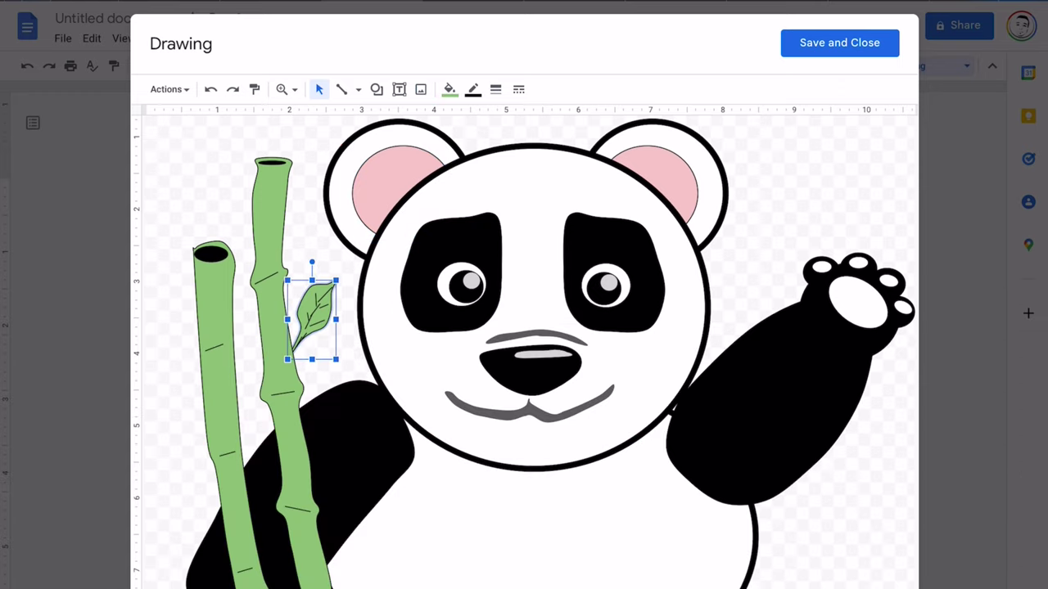
left_click(272, 229)
left_click(211, 255)
left_click(217, 369)
left_click(769, 393)
left_click(819, 265)
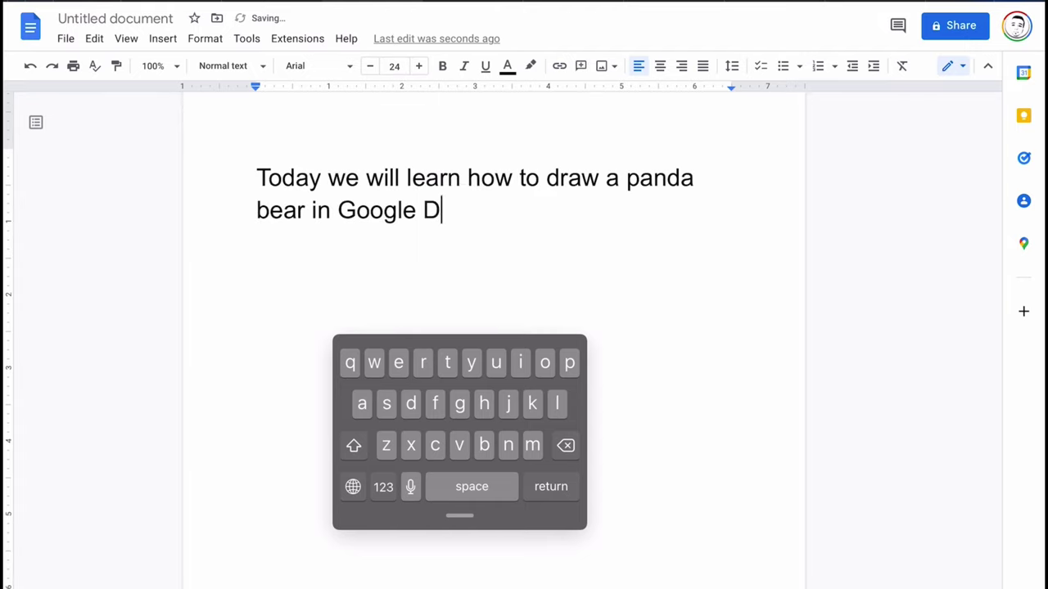
Finish the document's title line with "Docs!" and insert a new blank drawing
type("ocs")
type("!")
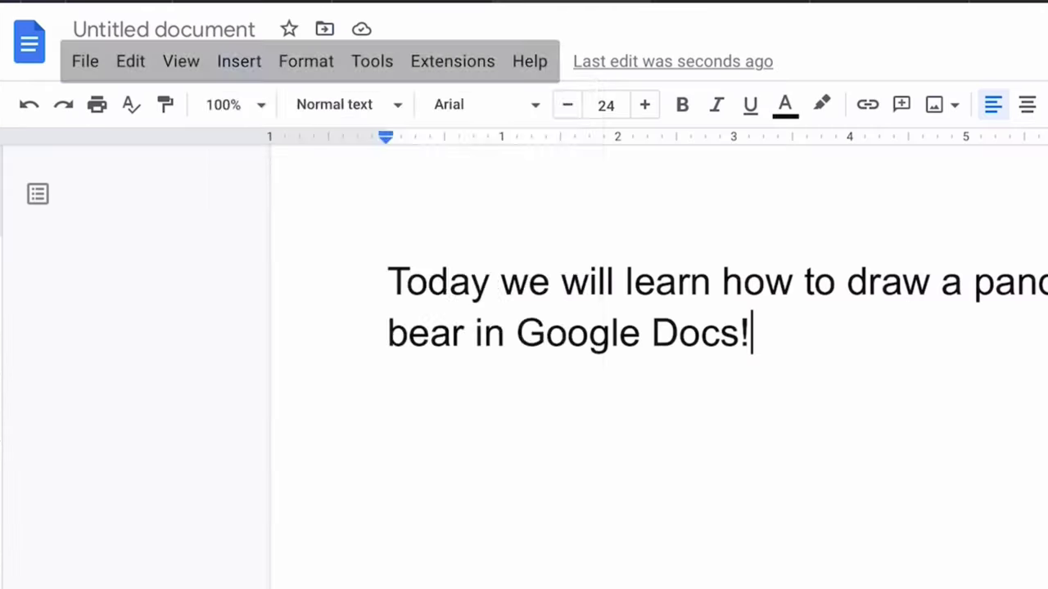
left_click(163, 38)
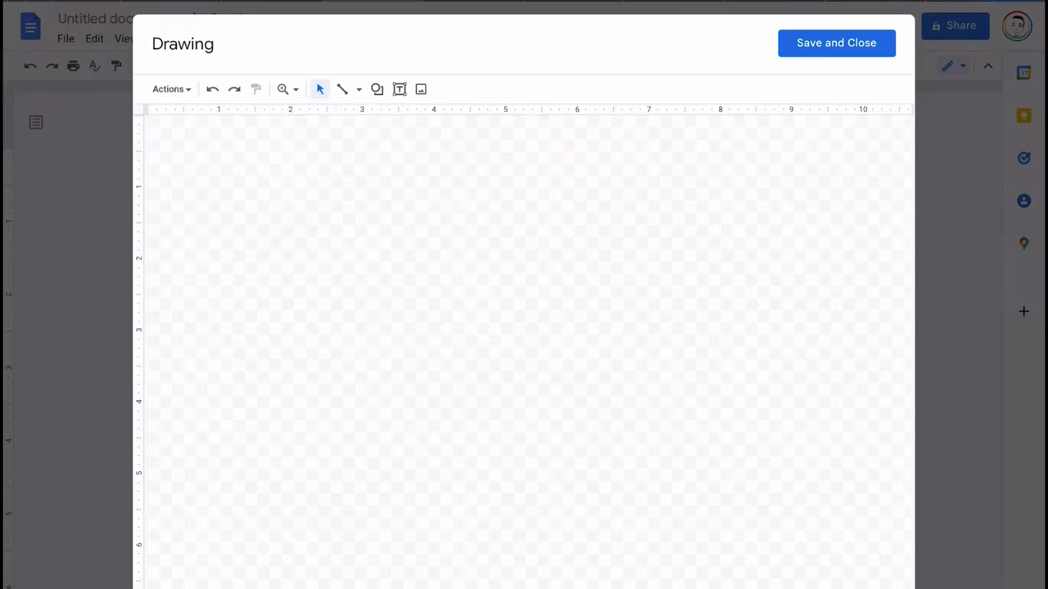
Draw a circle about 5 inches across in the middle of the canvas for the panda's head
left_click(377, 88)
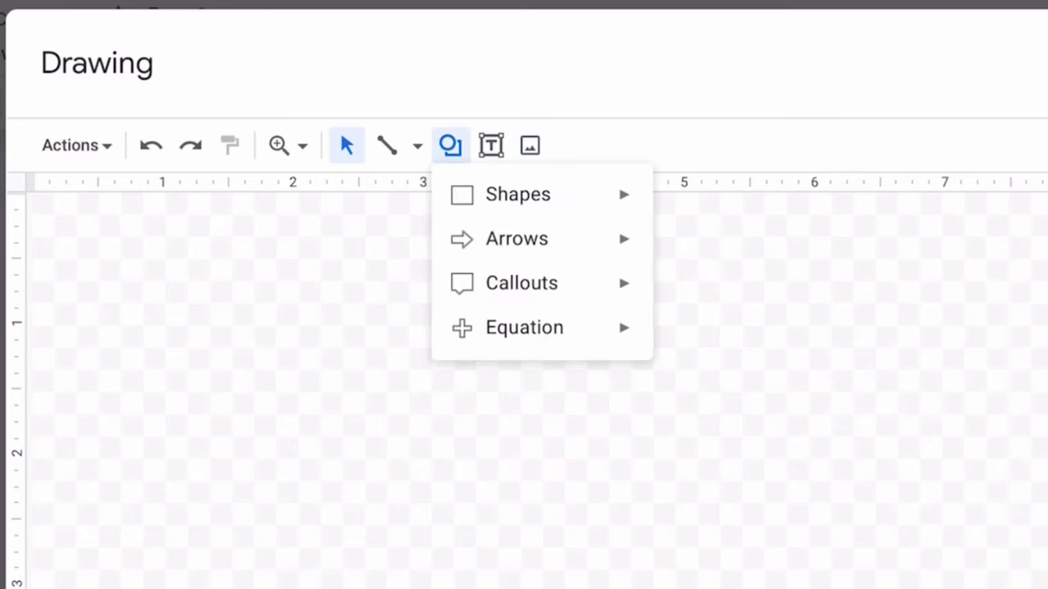
mouse_move(518, 195)
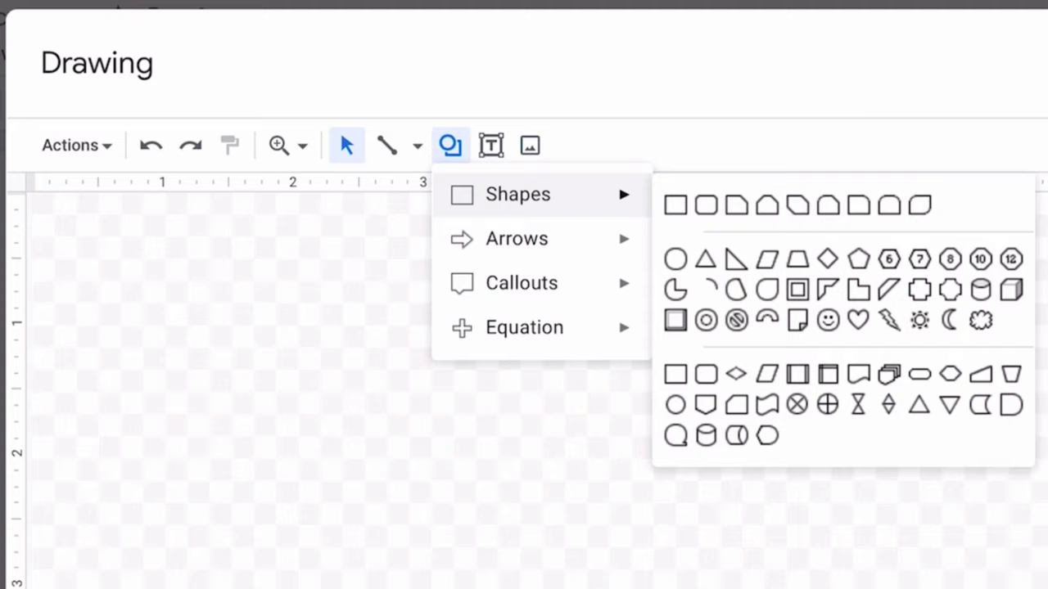
left_click(676, 260)
mouse_move(357, 208)
left_mouse_down()
mouse_move(733, 516)
mouse_move(725, 574)
left_mouse_up()
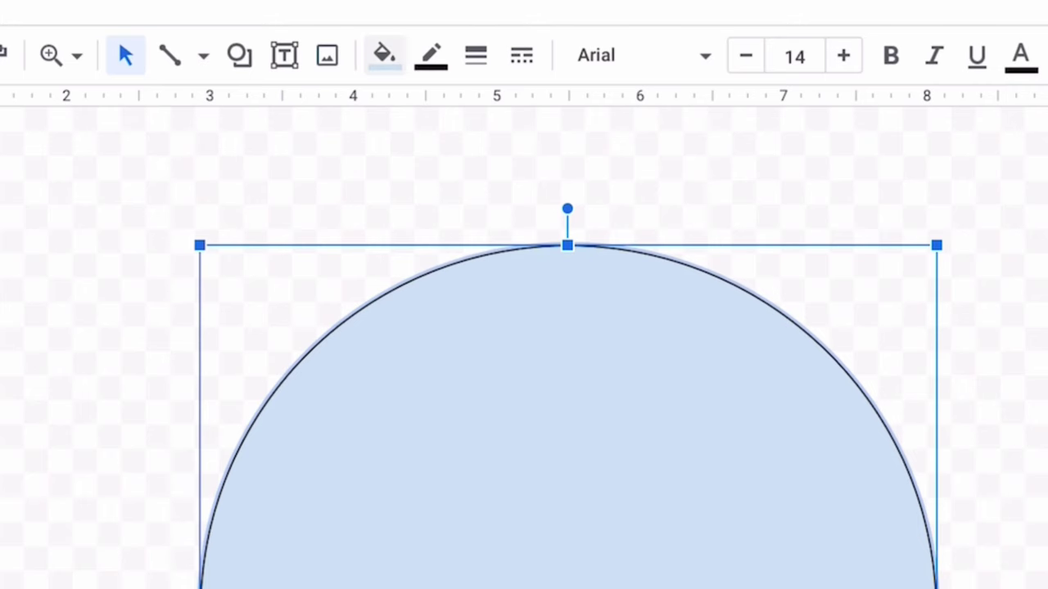
Fill the head circle with white, shift it slightly down and left, and give it an 8 px outline
left_click(384, 56)
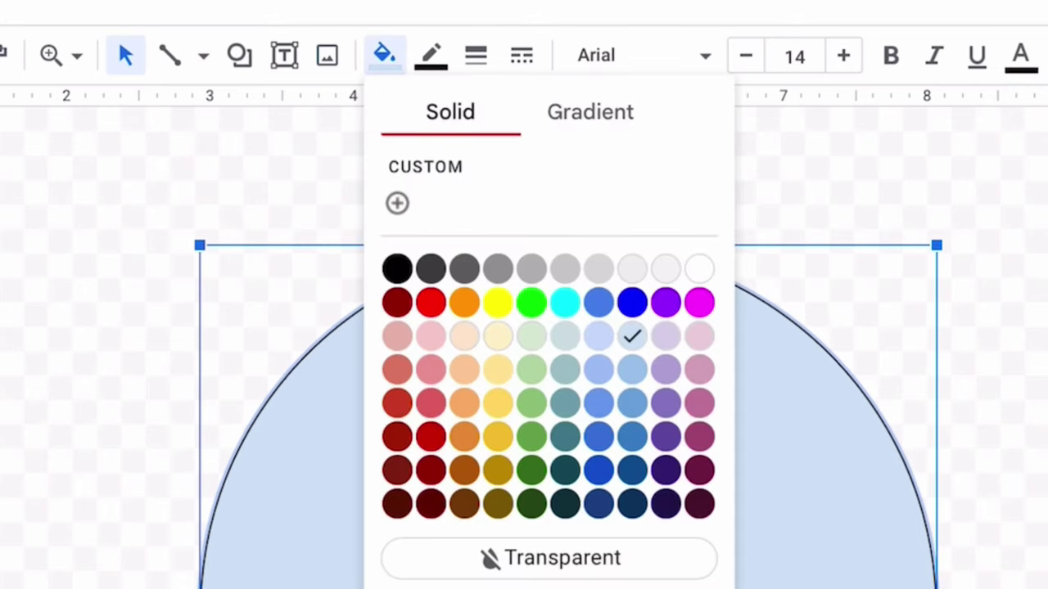
left_click(699, 269)
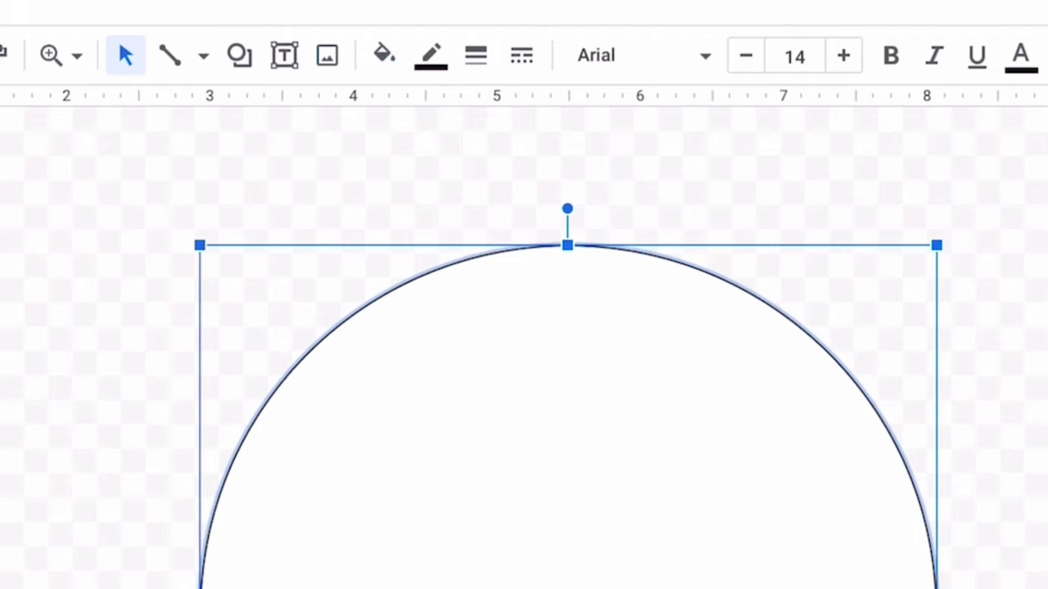
left_click_drag(573, 409, 551, 445)
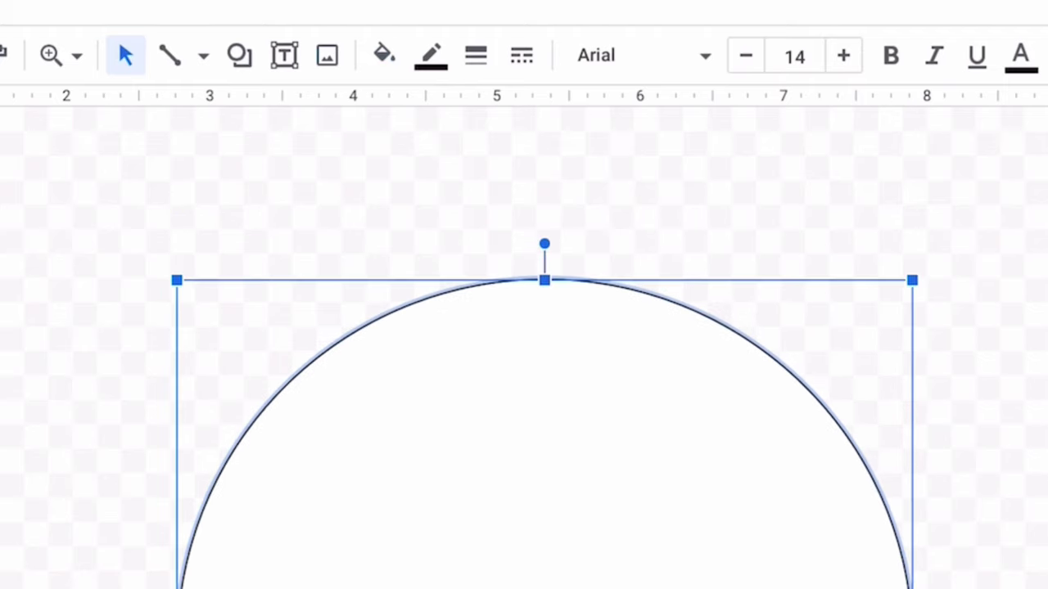
left_click(476, 56)
left_click(532, 304)
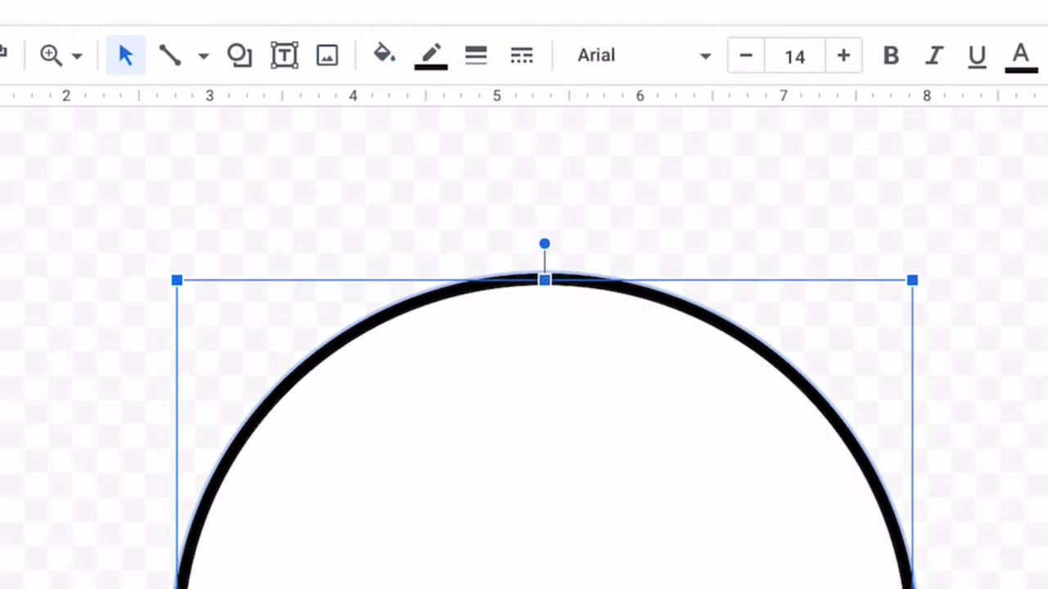
key("Escape")
Draw an ear oval about 1.65 by 1.5 inches and place it over the head's upper-left edge
left_click(239, 55)
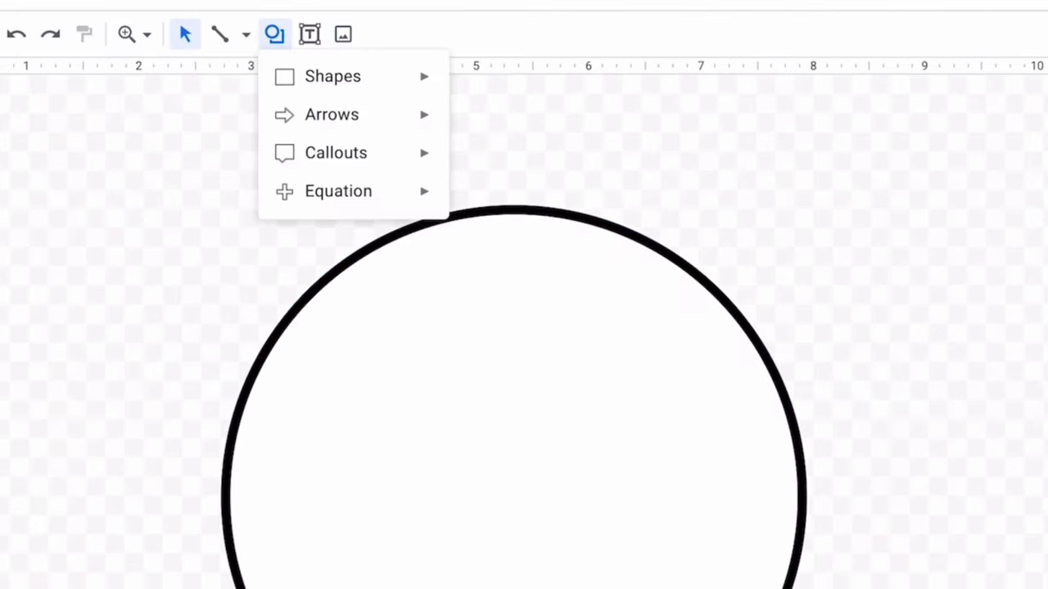
mouse_move(314, 109)
left_click(468, 132)
mouse_move(222, 213)
left_mouse_down()
mouse_move(398, 313)
mouse_move(374, 393)
mouse_move(408, 380)
left_mouse_up()
mouse_move(316, 298)
left_mouse_down()
mouse_move(306, 283)
mouse_move(318, 248)
mouse_move(345, 236)
left_mouse_up()
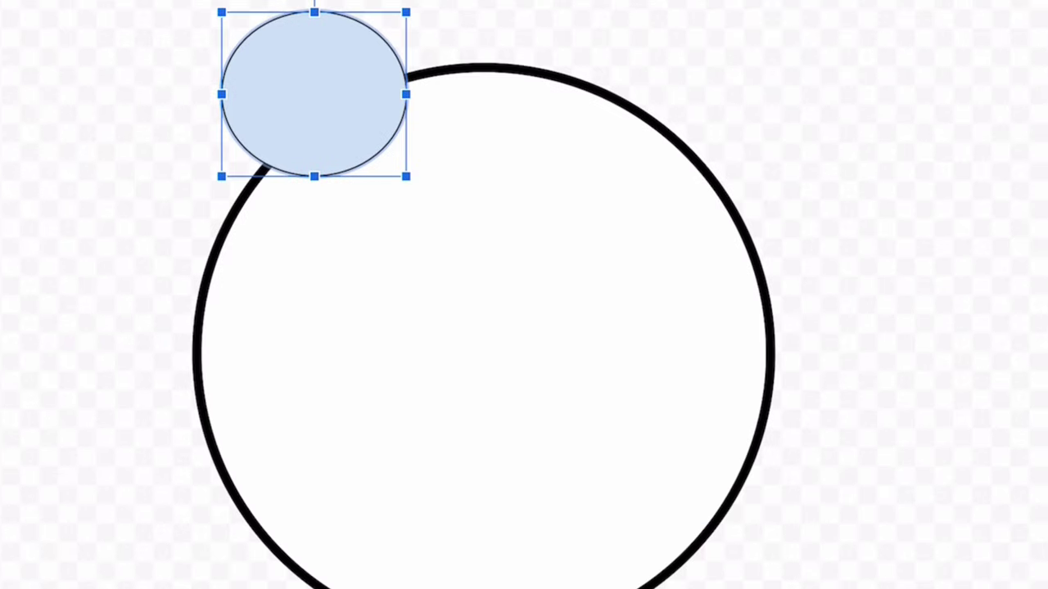
Send the ear oval backward so it sits behind the head circle
right_click(339, 98)
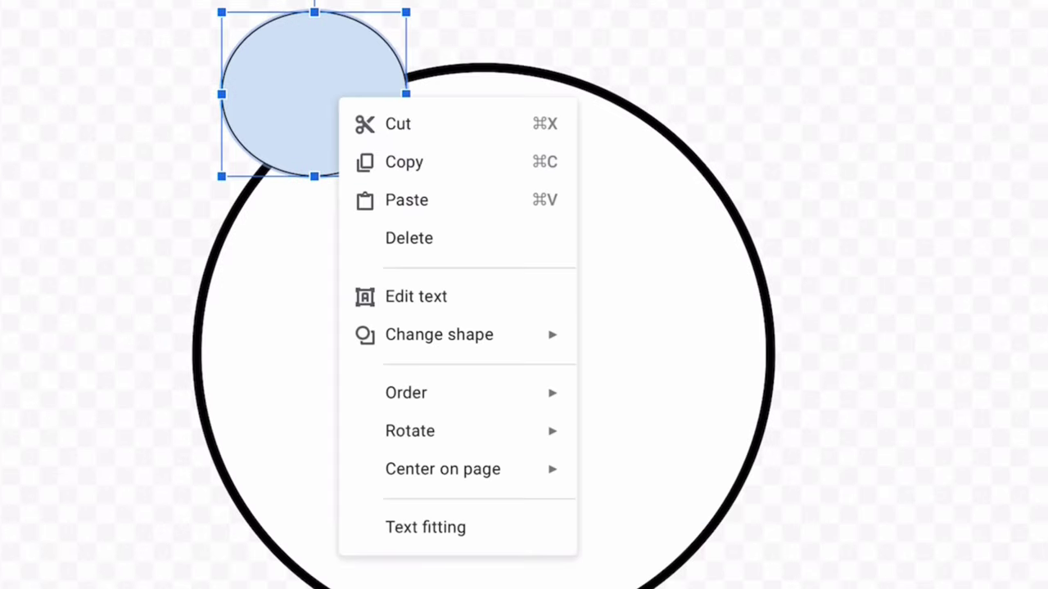
mouse_move(425, 393)
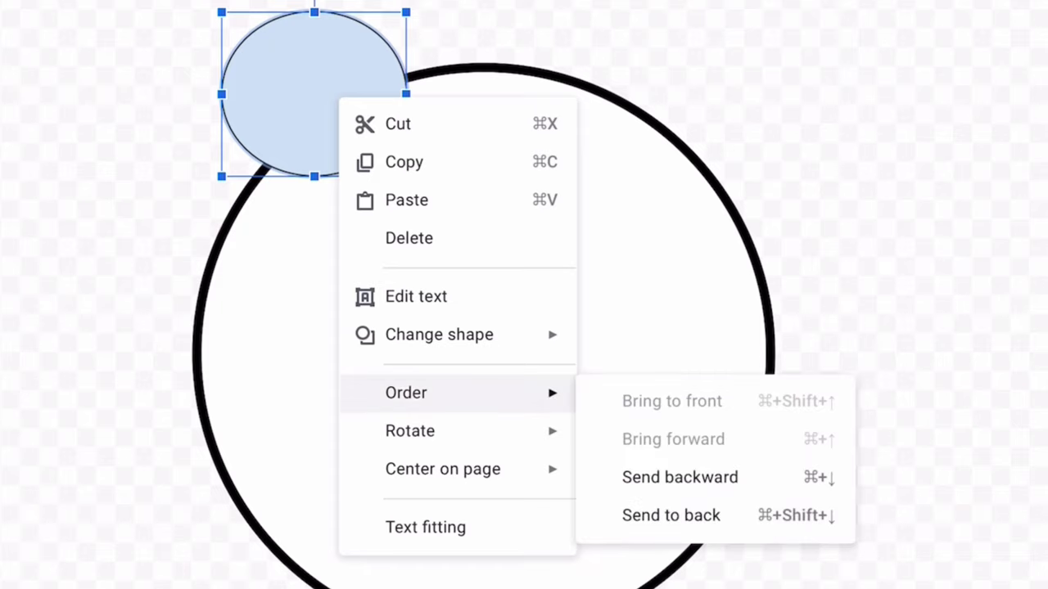
left_click(680, 477)
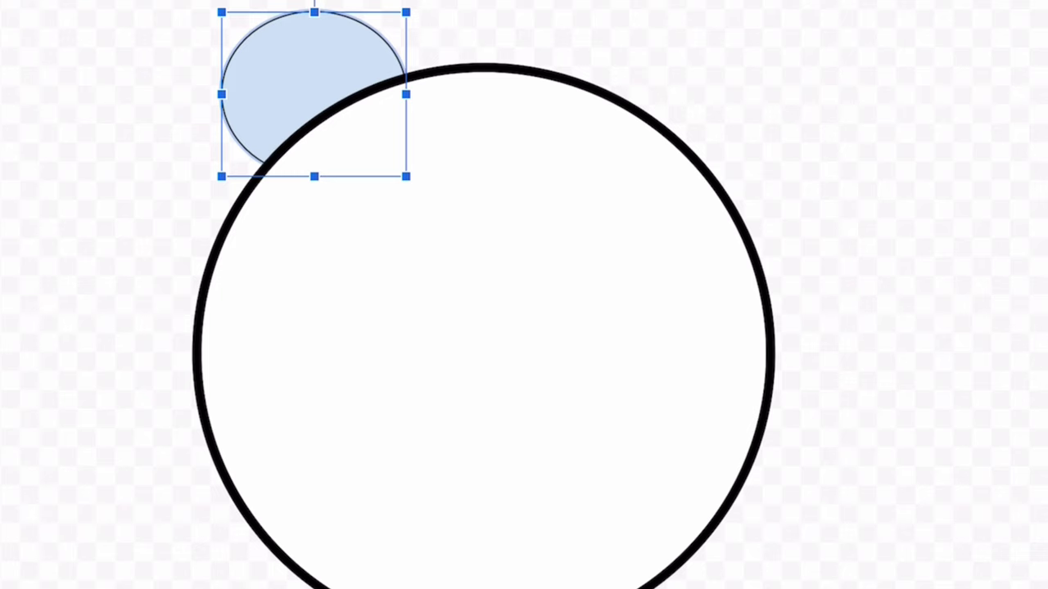
Fill the ear with white and set its outline weight to 8 px
left_click(494, 56)
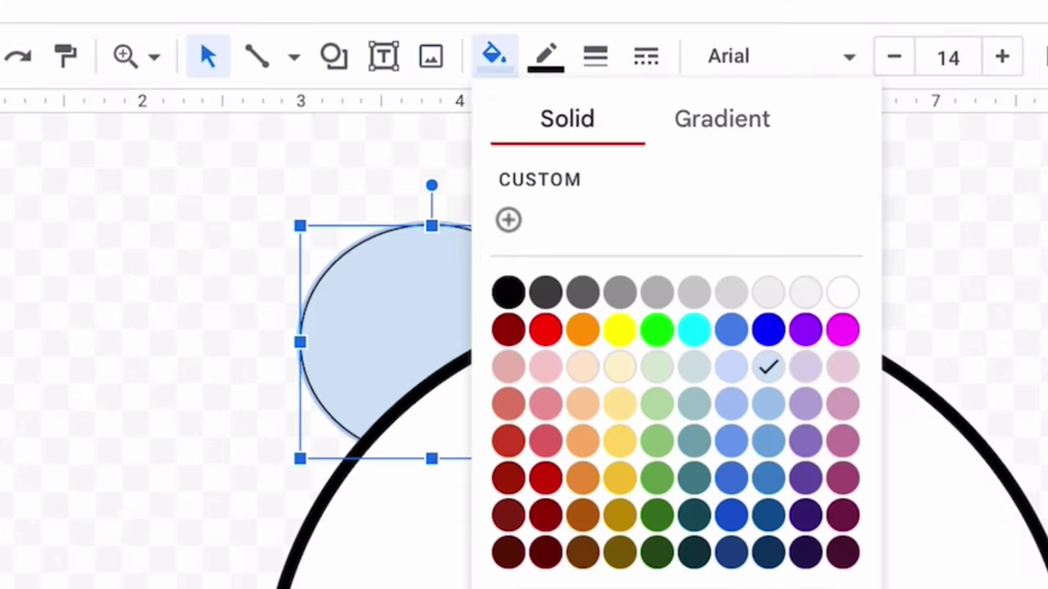
left_click(842, 292)
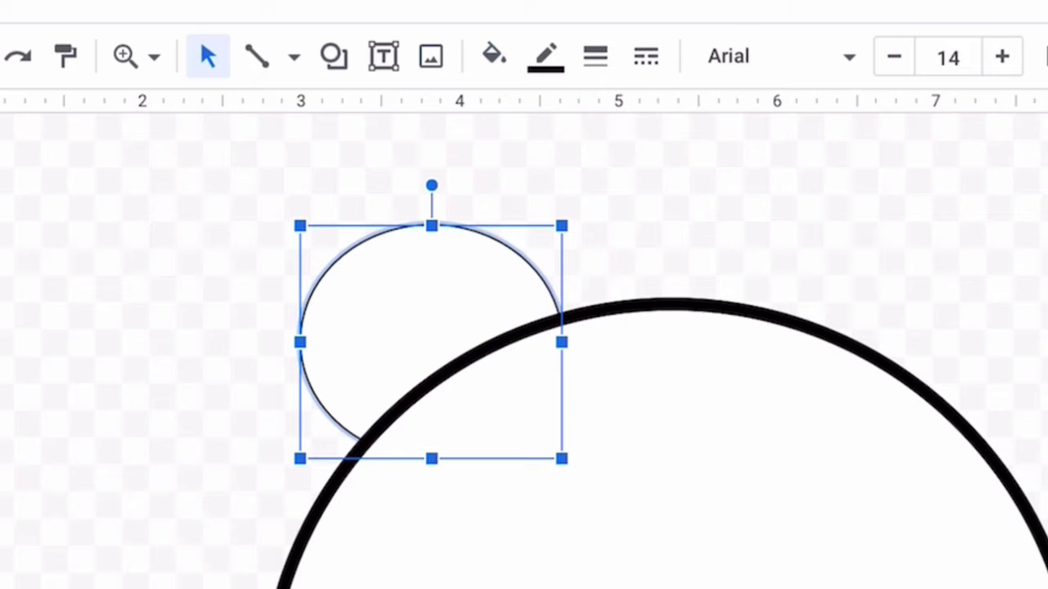
left_click(595, 56)
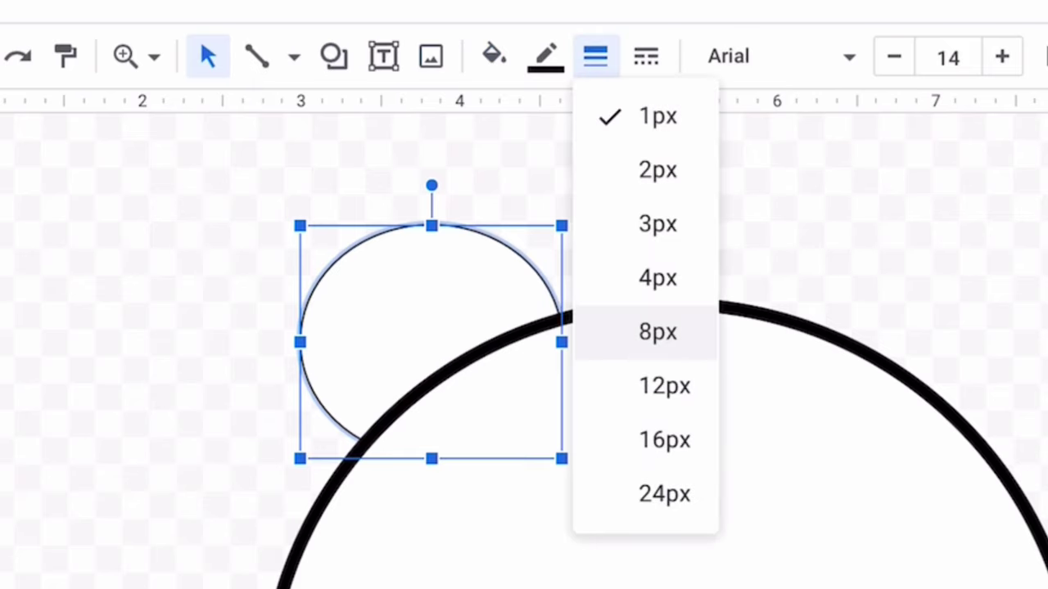
left_click(659, 331)
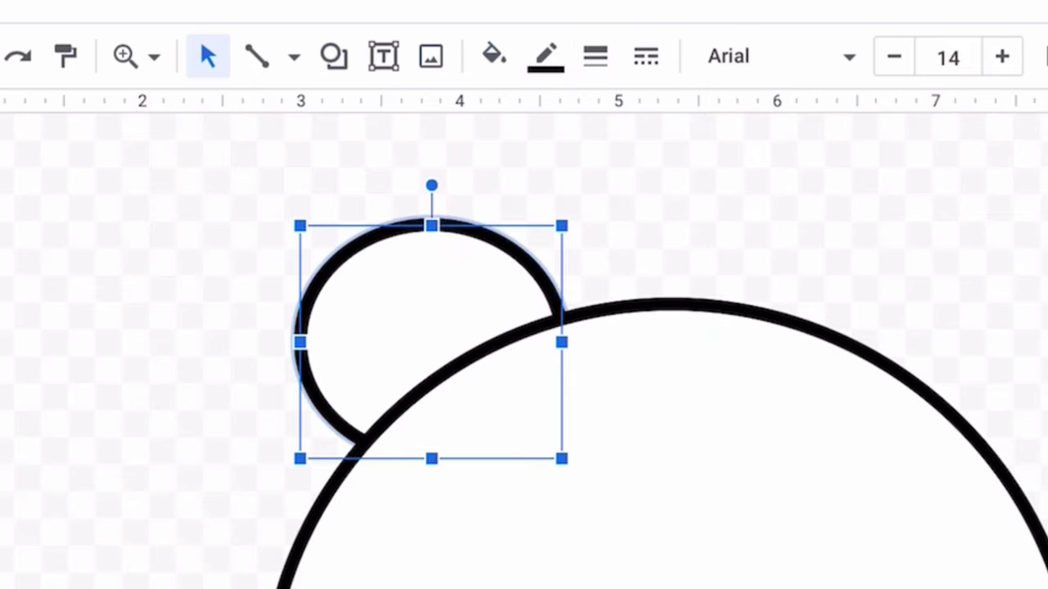
Enlarge the ear to a circle about 2 inches across and reposition it at the head's upper-left edge
left_click_drag(409, 319, 320, 301)
left_click_drag(472, 440, 532, 523)
left_click_drag(352, 327, 370, 293)
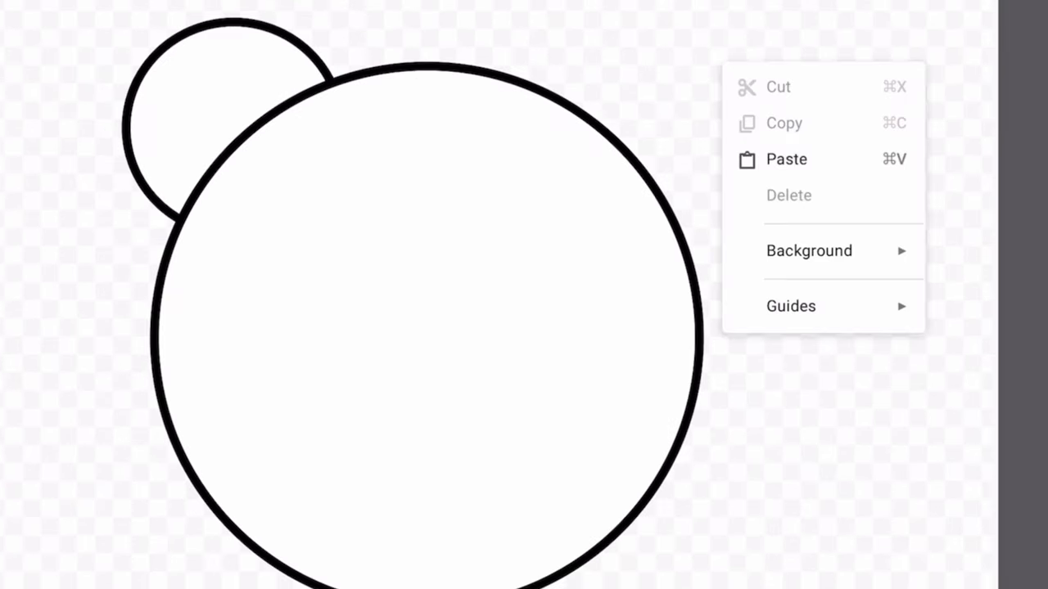
Paste a copy of the ear, move it to the head's upper-right edge and place it behind the head
left_click(786, 158)
left_click_drag(301, 155, 674, 137)
right_click(675, 138)
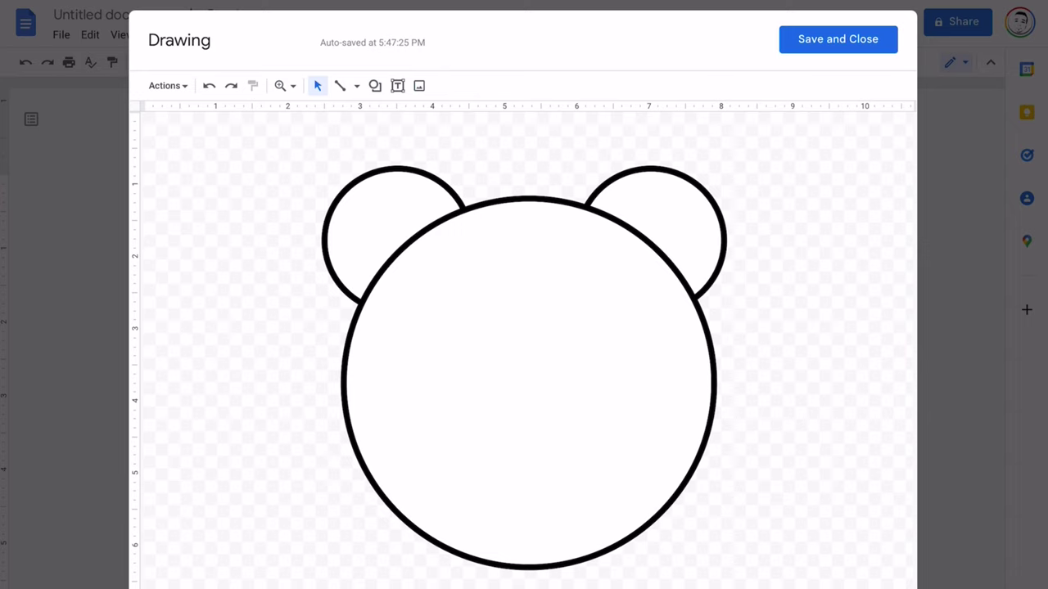
Draw an inner-ear oval about 1.4 by 1.3 inches and position it inside the left ear
left_click(375, 85)
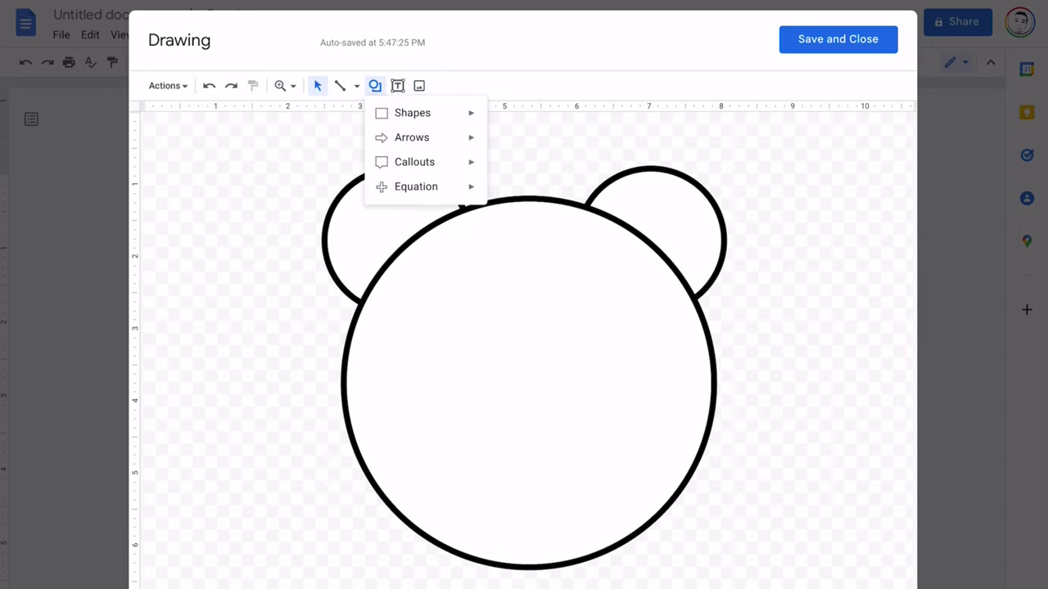
mouse_move(412, 112)
left_click(496, 140)
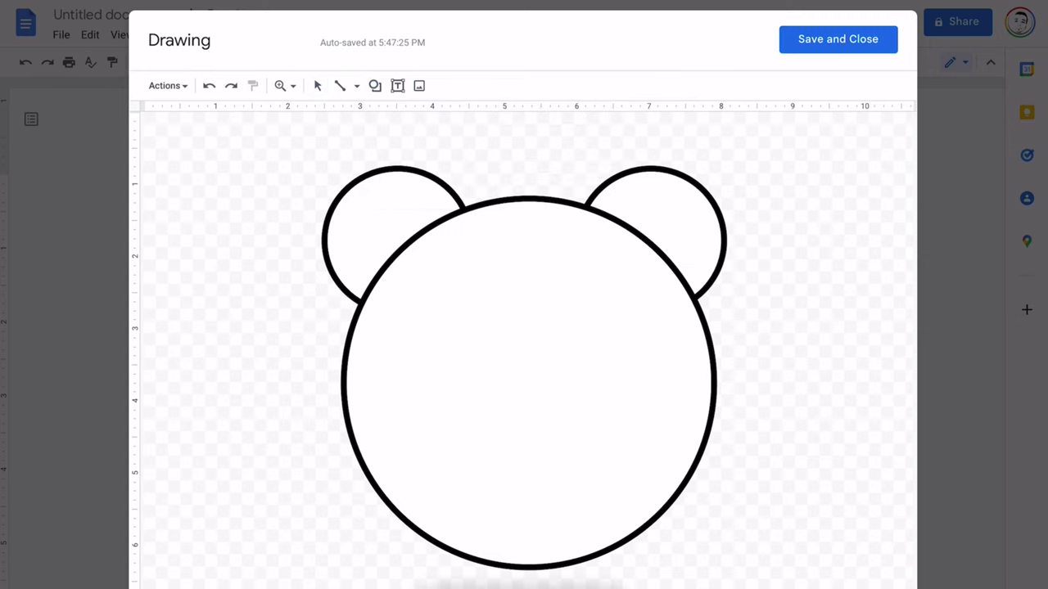
left_click_drag(339, 201, 438, 299)
left_click_drag(390, 249, 403, 241)
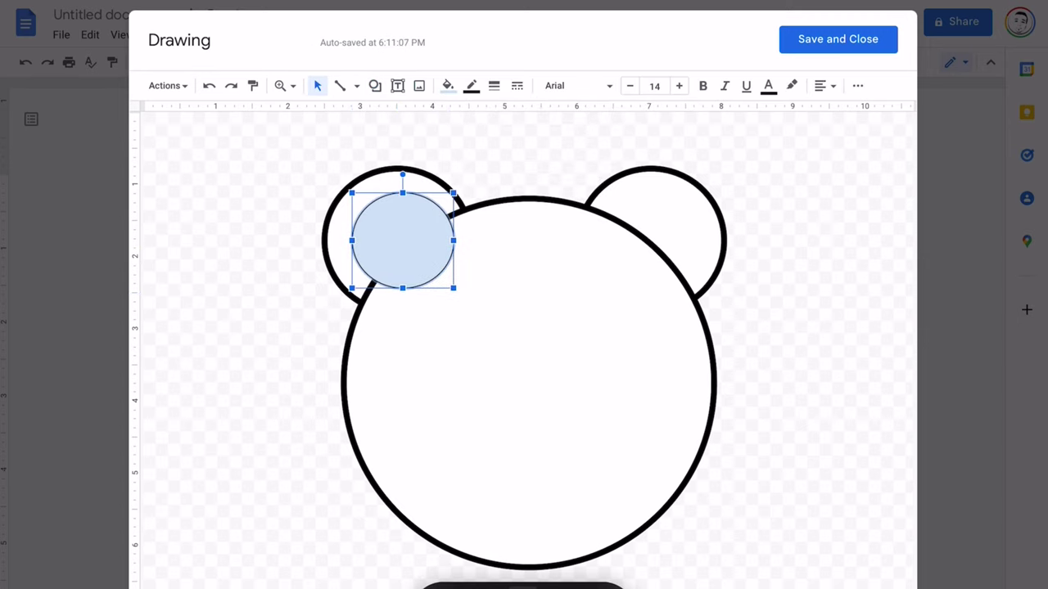
Fill the inner-ear oval with light pink and send it backward behind the head
left_click(448, 85)
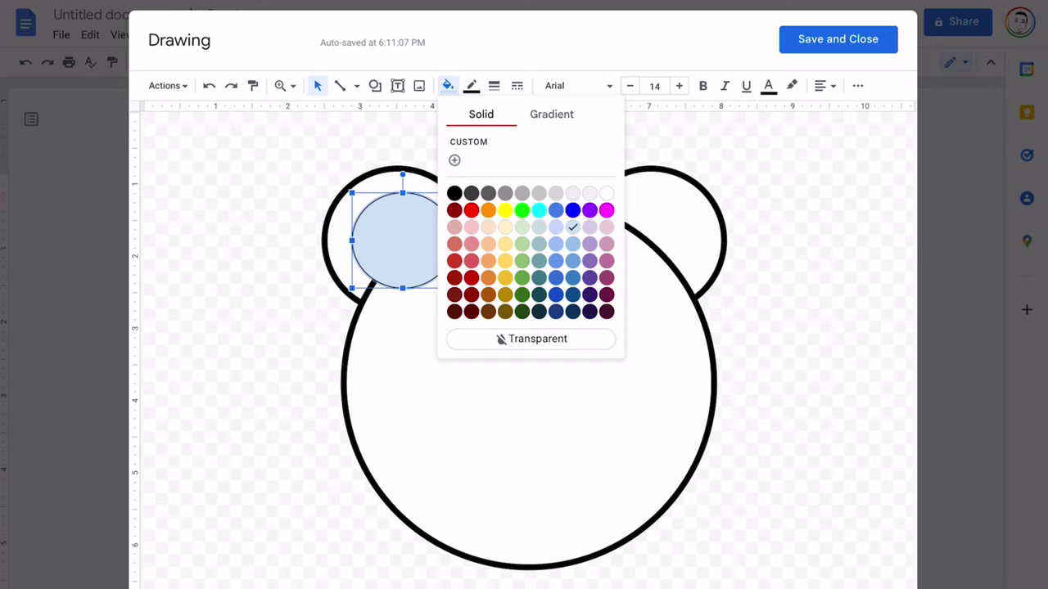
left_click(471, 227)
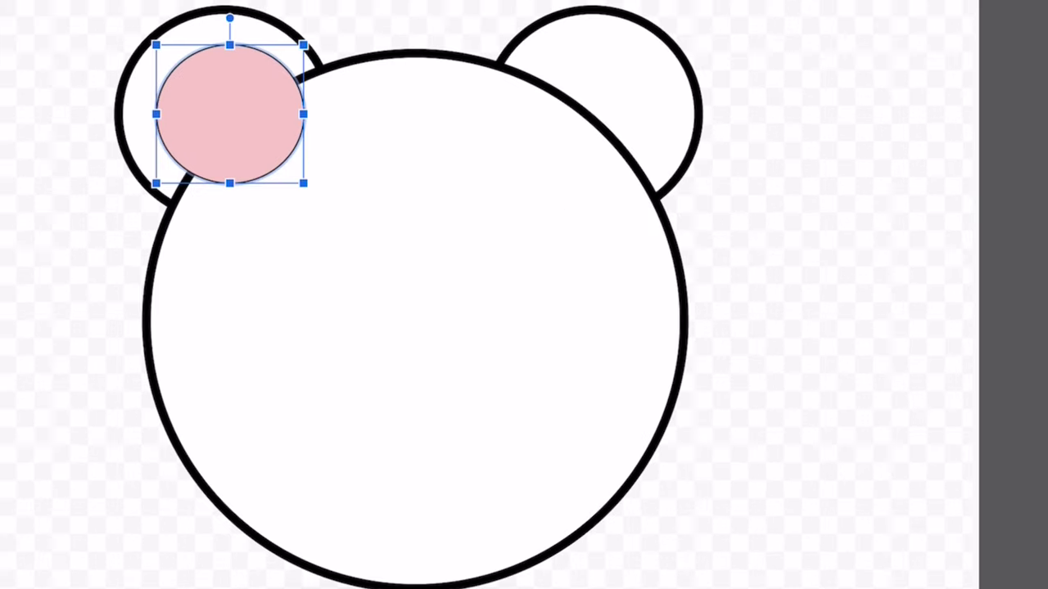
right_click(417, 256)
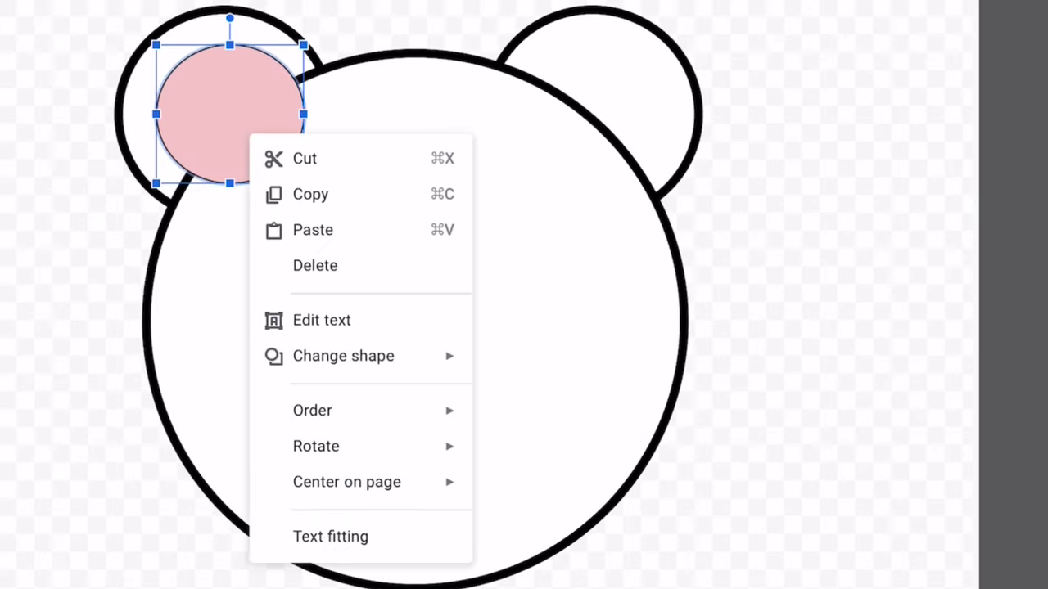
mouse_move(328, 410)
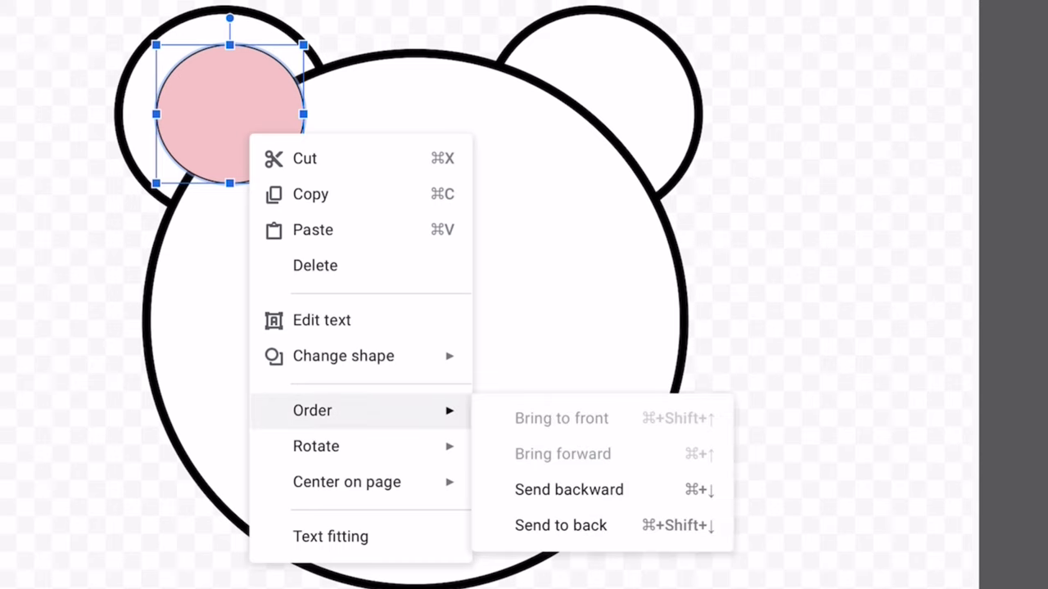
left_click(569, 489)
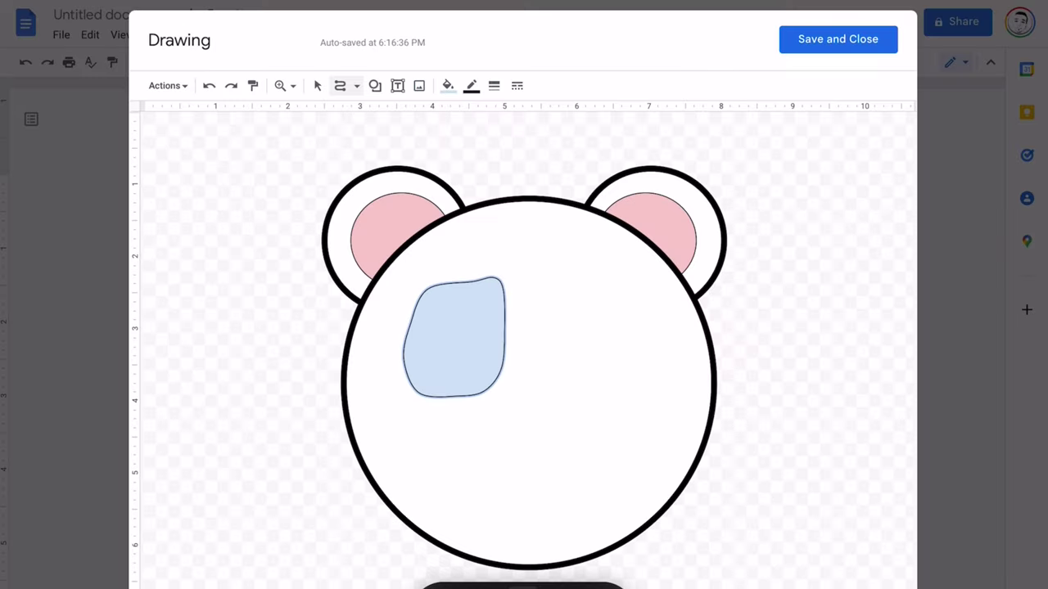
Fill the curved eye patch on the face's left side with black
left_click(448, 86)
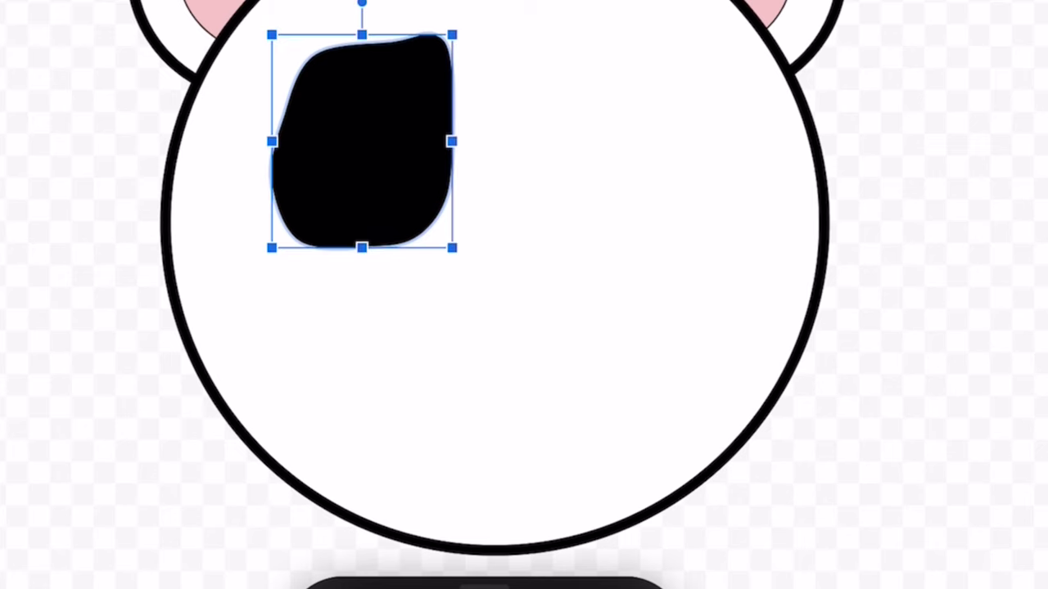
Copy the black eye patch and place the pasted copy on the right side of the face, level with the original
right_click(434, 124)
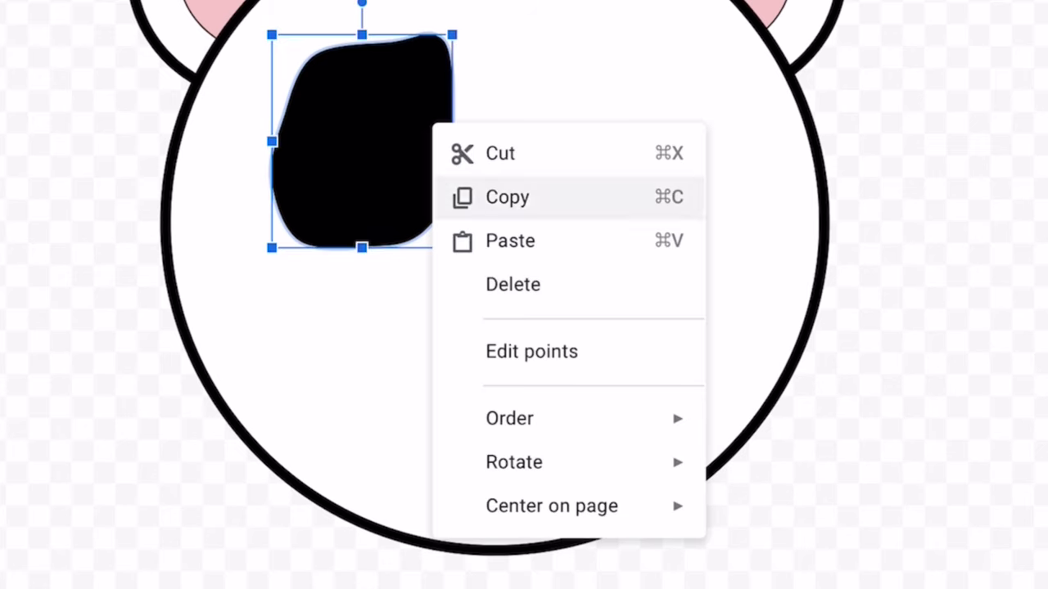
left_click(507, 197)
right_click(650, 284)
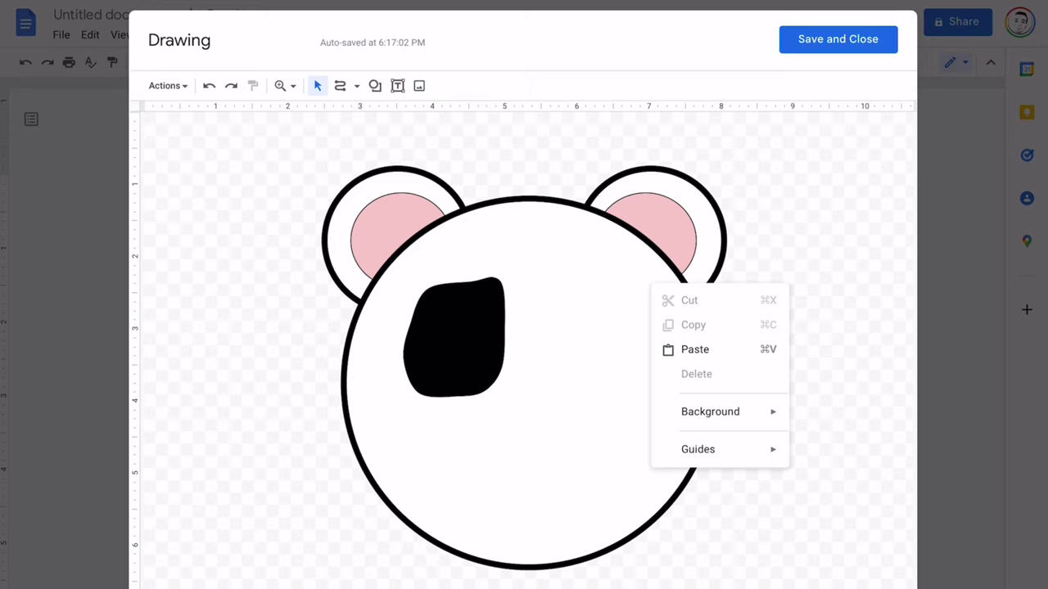
left_click(695, 349)
left_click_drag(467, 343, 580, 331)
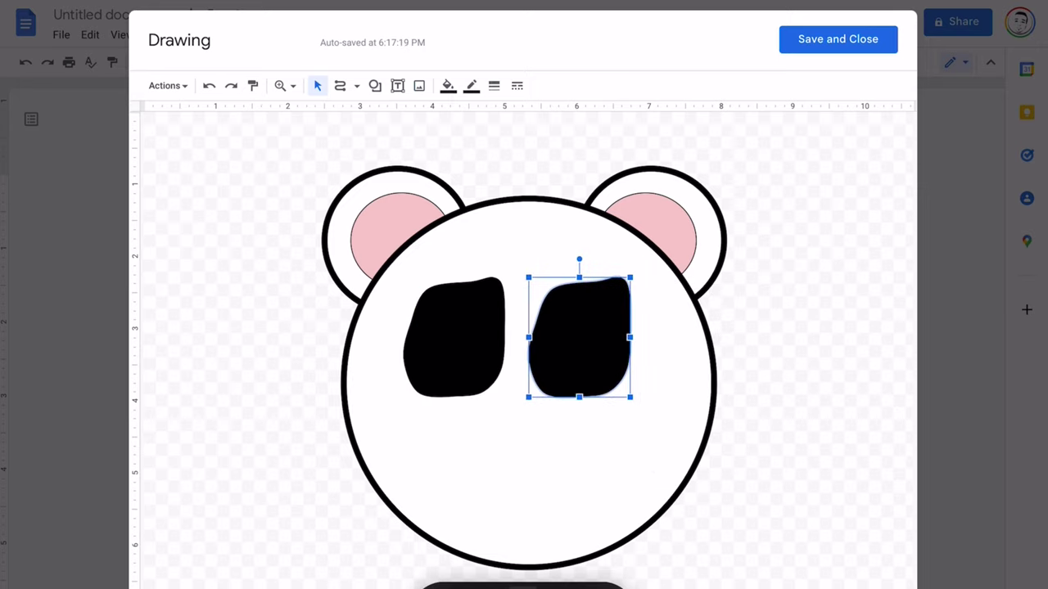
Flip the copied right eye patch horizontally so it mirrors the left one
right_click(586, 335)
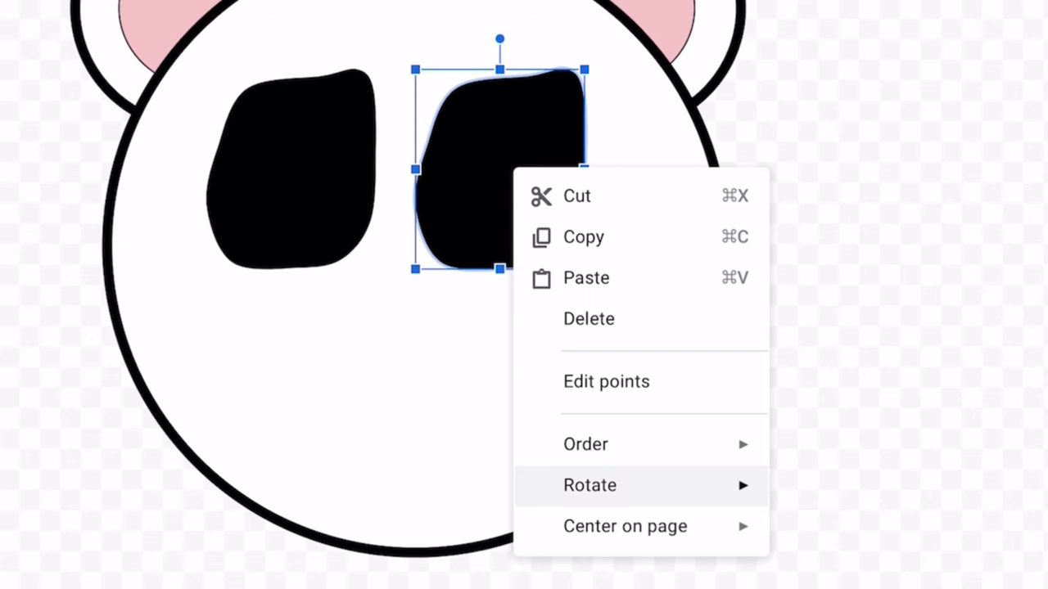
mouse_move(633, 527)
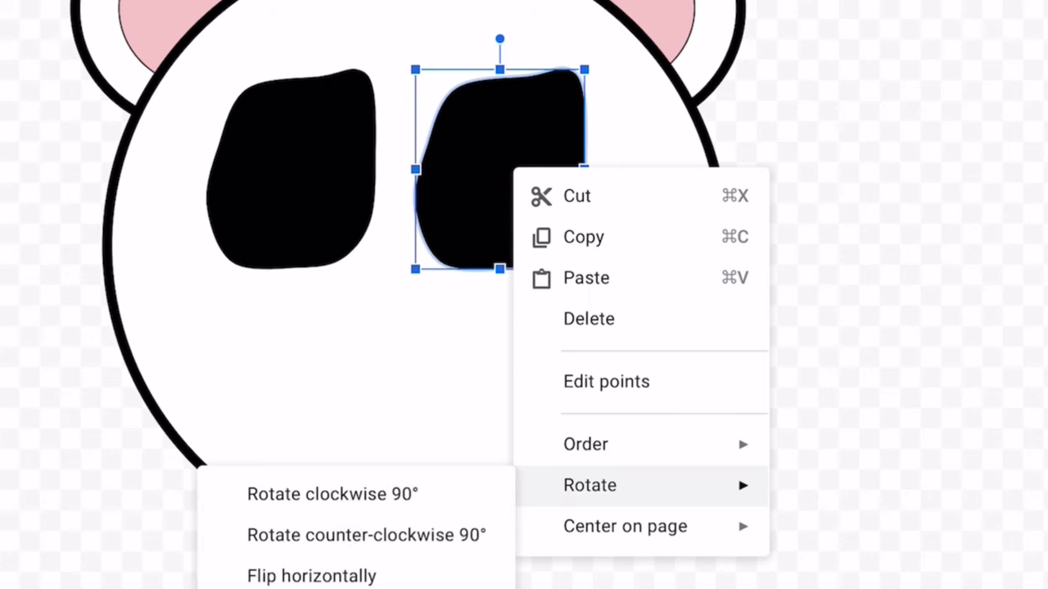
left_click(311, 576)
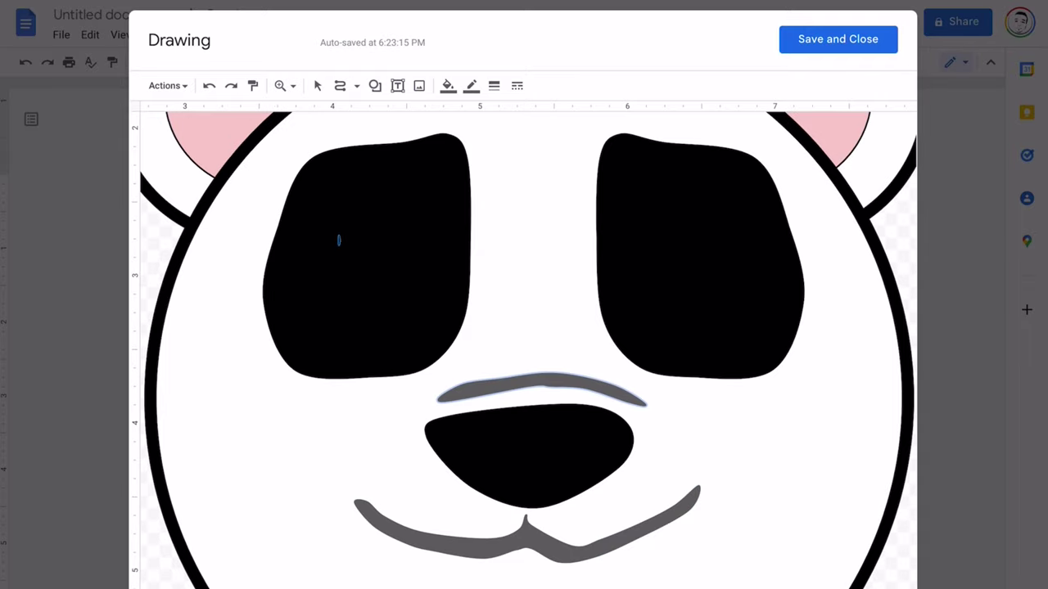
Draw an oval about 0.7 by 0.6 inches inside the left eye patch and fill it with white
left_click_drag(338, 235, 438, 325)
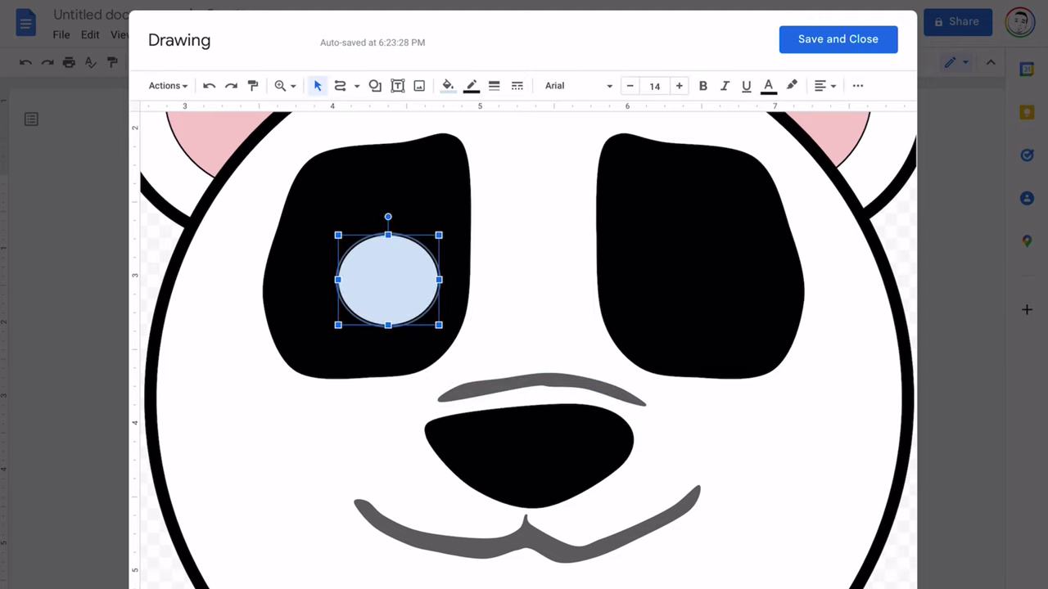
left_click(447, 86)
left_click(606, 192)
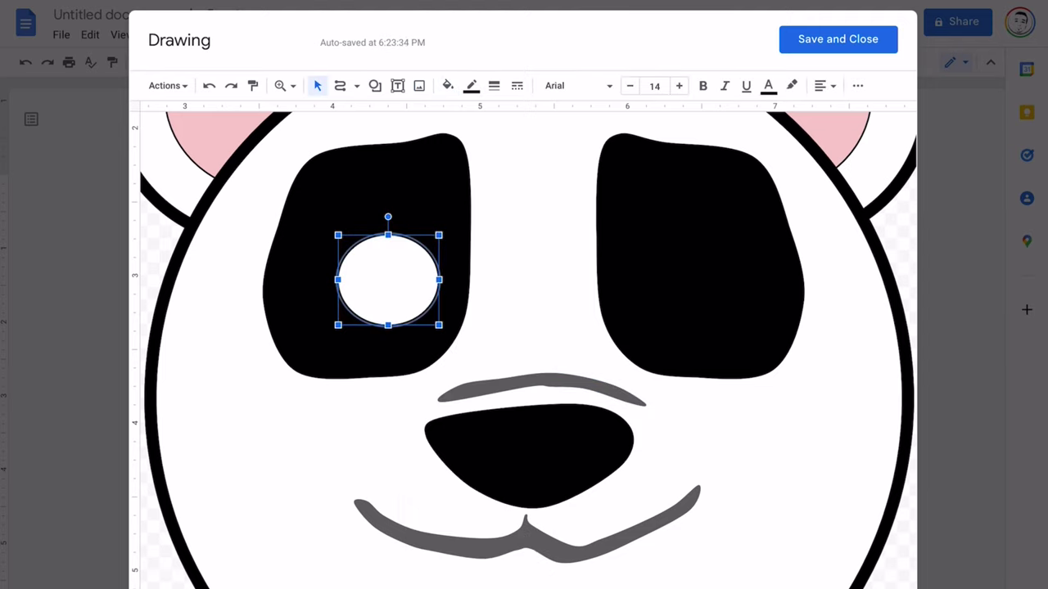
left_click(532, 278)
key("Escape")
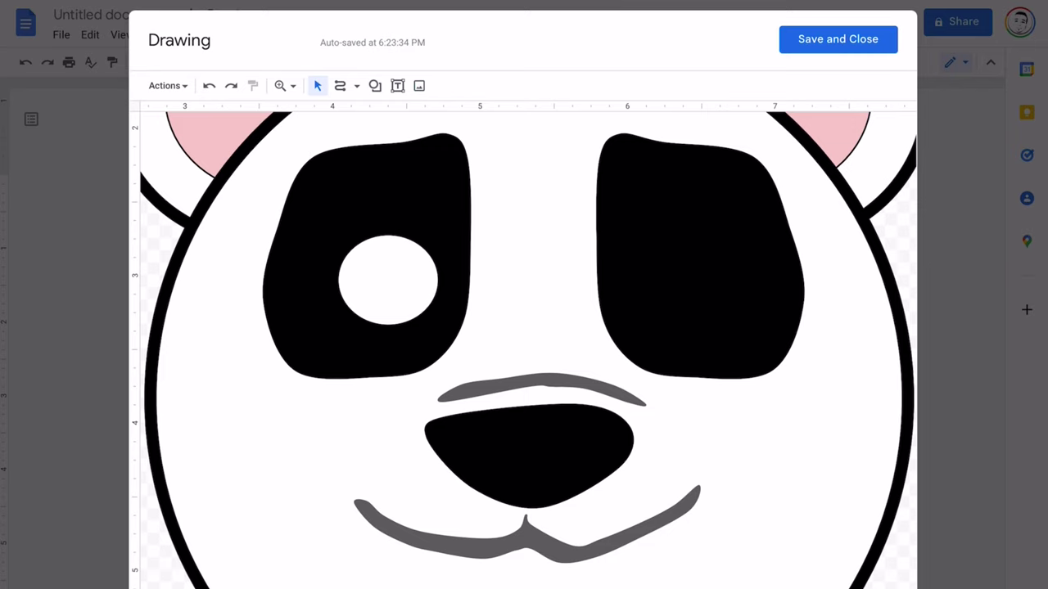
Fill the pupil circle in the left eye with black and copy it
right_click(159, 417)
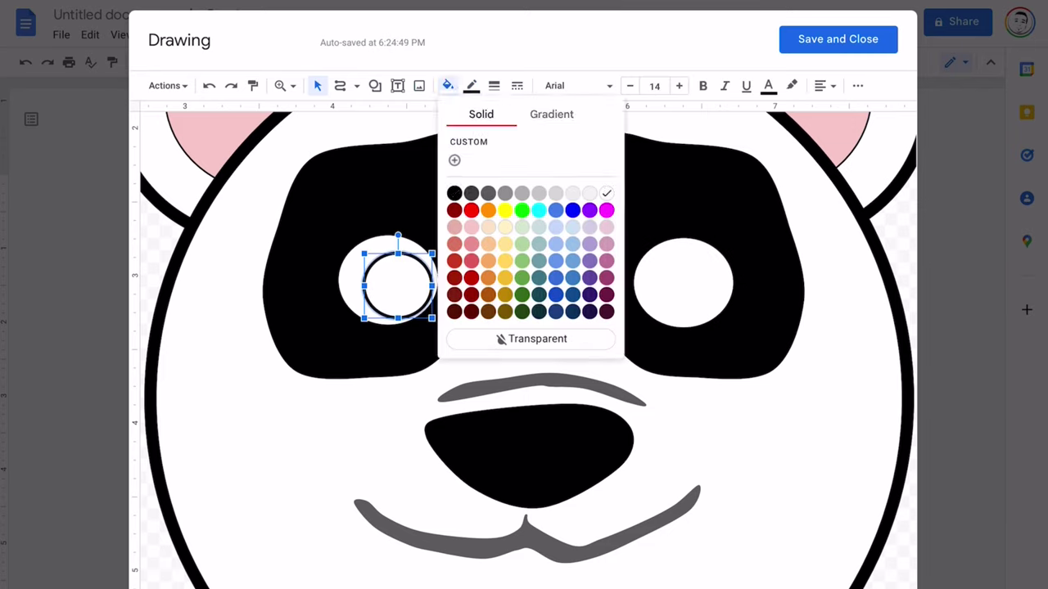
left_click(455, 193)
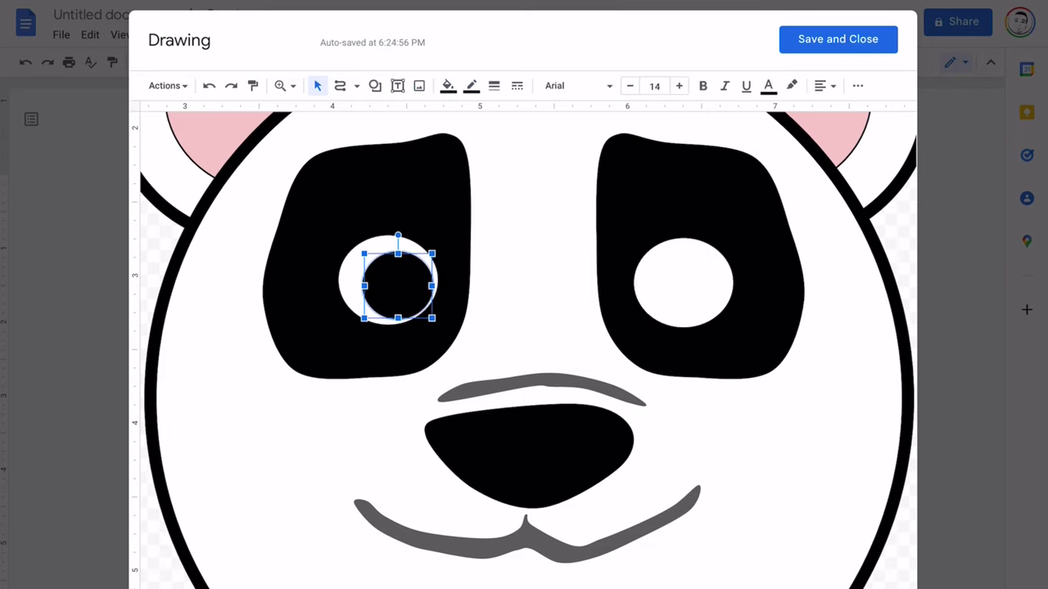
right_click(398, 294)
left_click(437, 332)
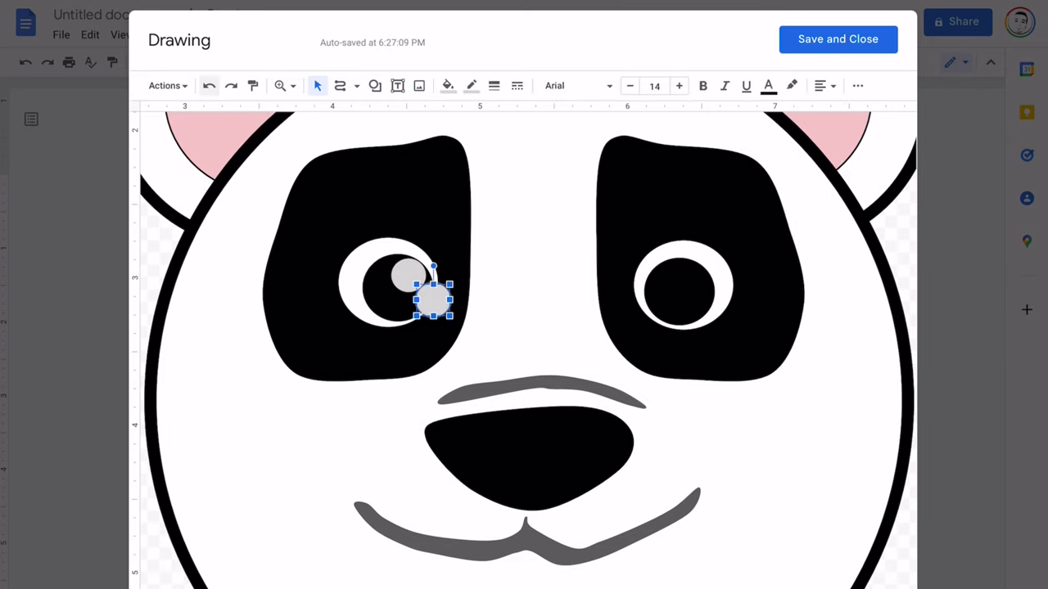
Move the duplicate light gray eye highlight onto the right eye's black pupil
left_click_drag(433, 299, 689, 278)
key("Escape")
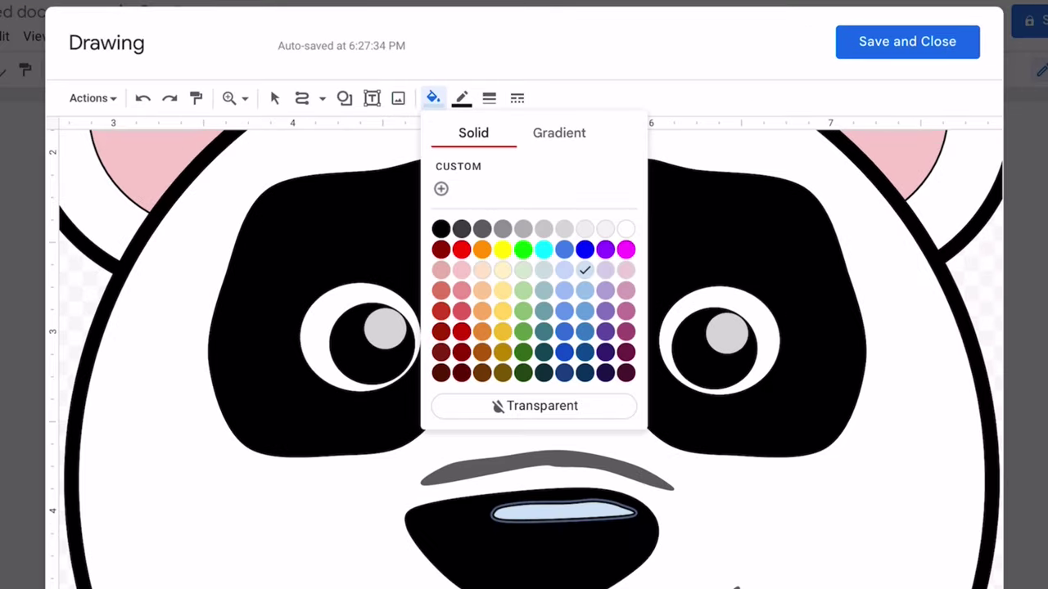
Set both the fill and the outline of the curved nose highlight to light gray
left_click(564, 228)
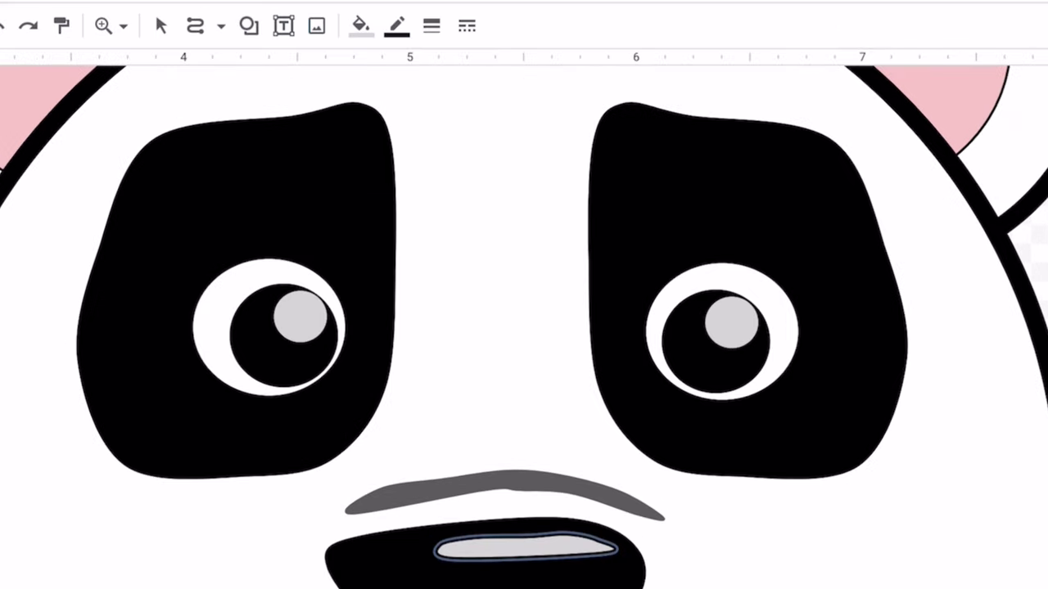
left_click(396, 26)
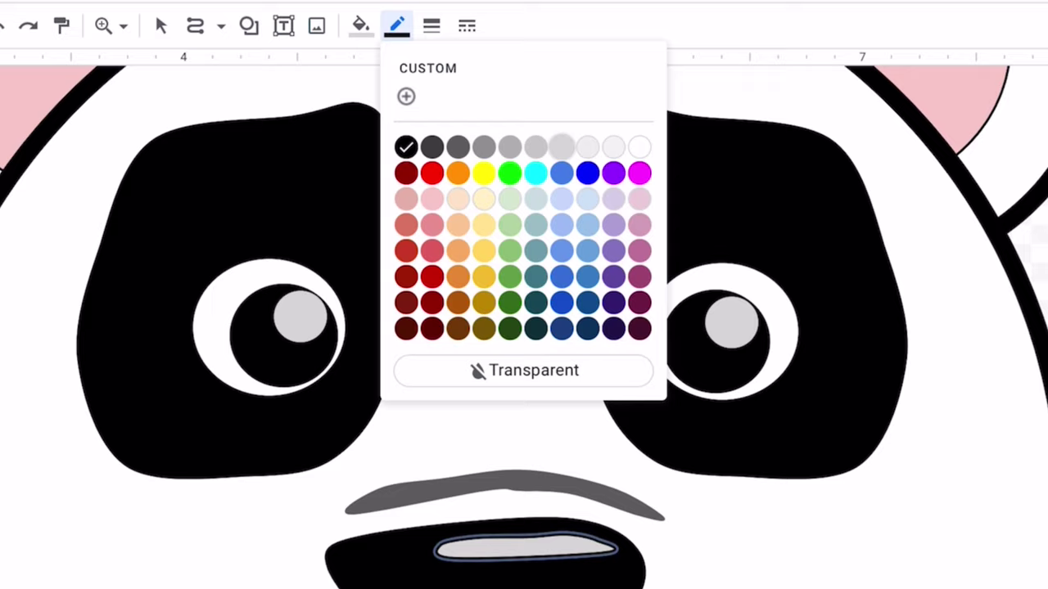
left_click(561, 147)
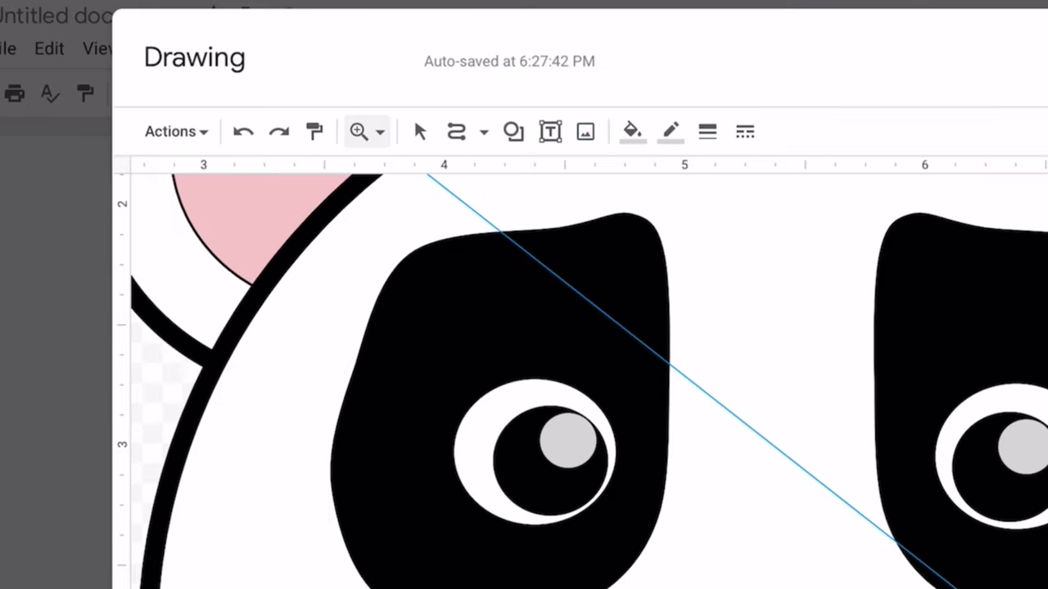
Draw a large body oval about 6.3 inches wide below the head and move it up to overlap the chin
left_click(283, 85)
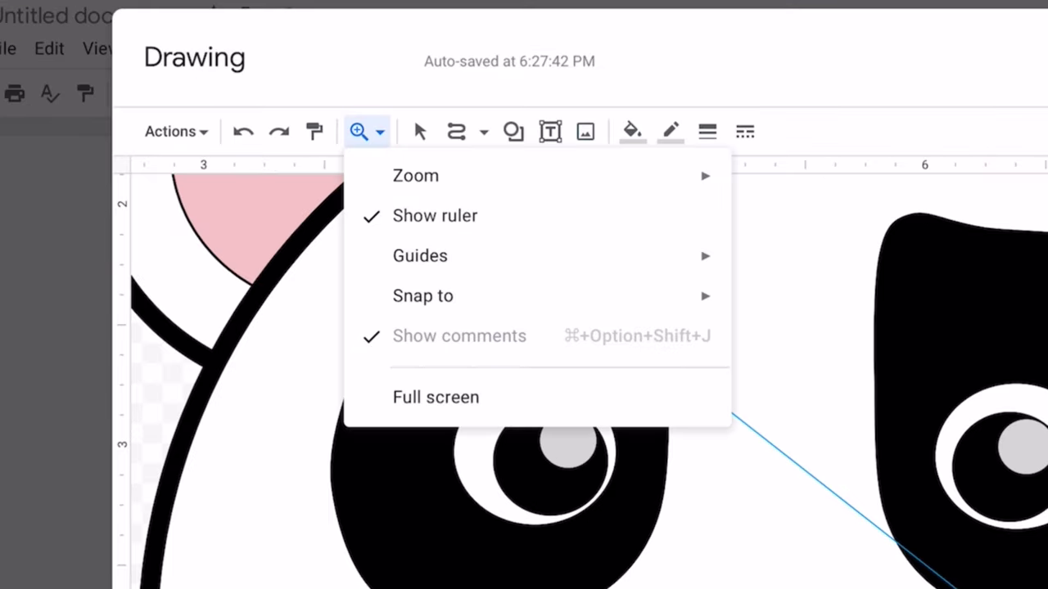
mouse_move(540, 176)
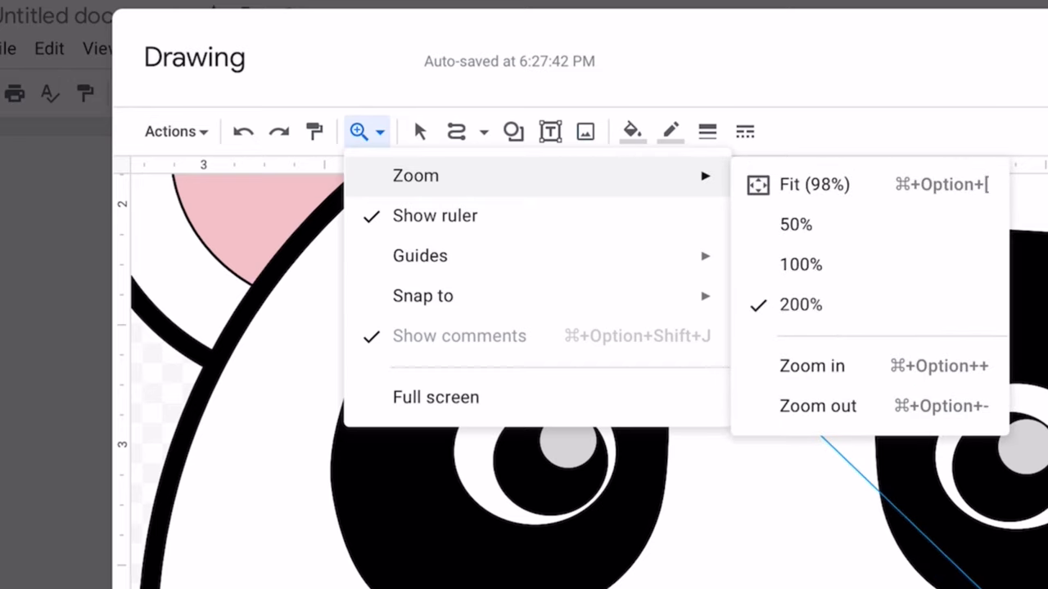
left_click(801, 265)
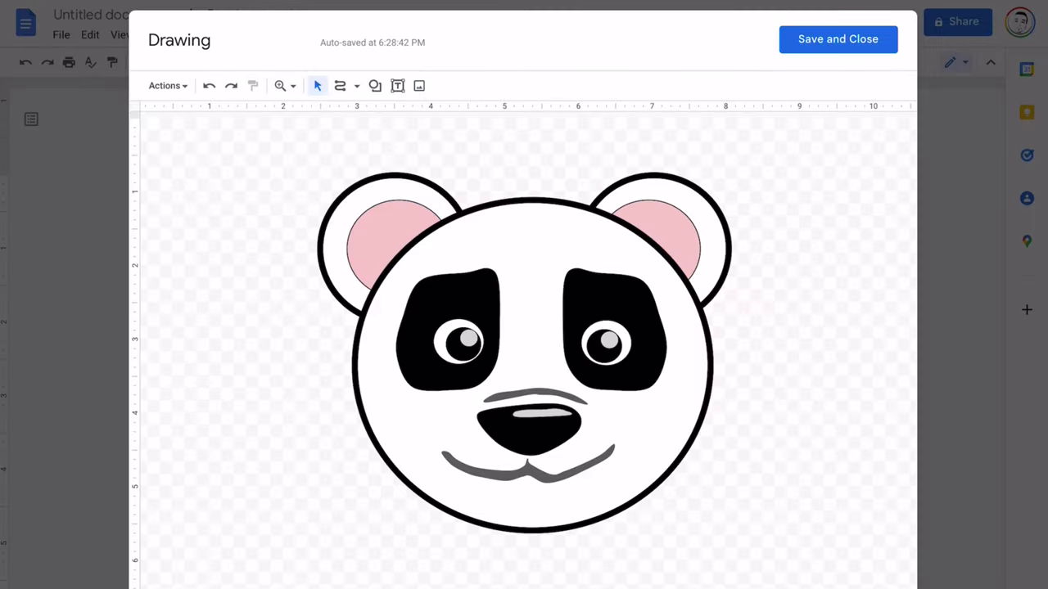
left_click(375, 85)
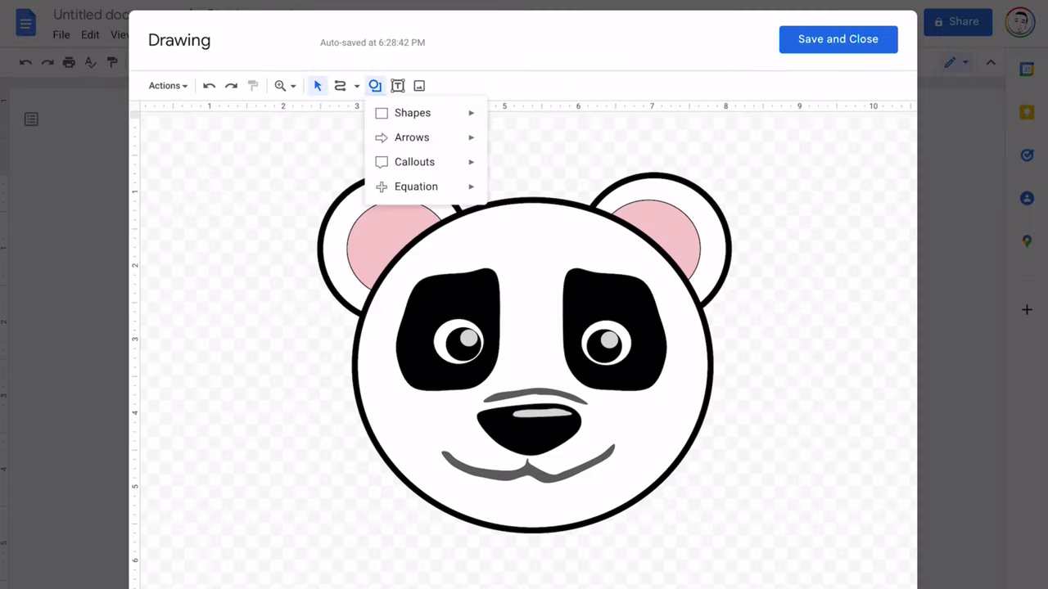
mouse_move(420, 109)
left_click(500, 148)
mouse_move(311, 481)
left_mouse_down()
mouse_move(643, 588)
mouse_move(772, 571)
left_mouse_up()
left_click_drag(541, 481, 541, 440)
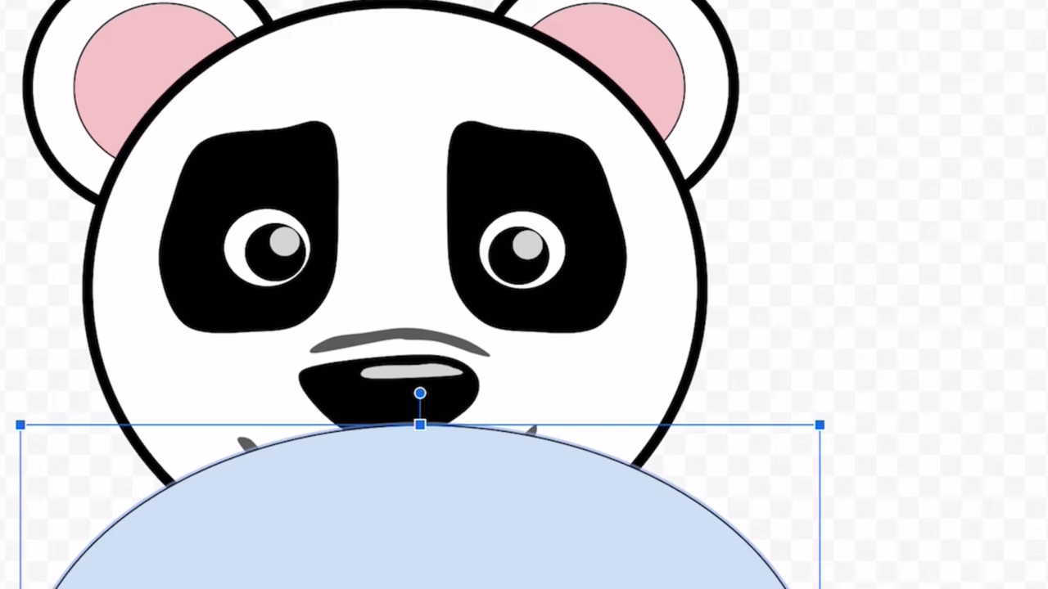
Send the body oval to the back, behind the head
right_click(702, 563)
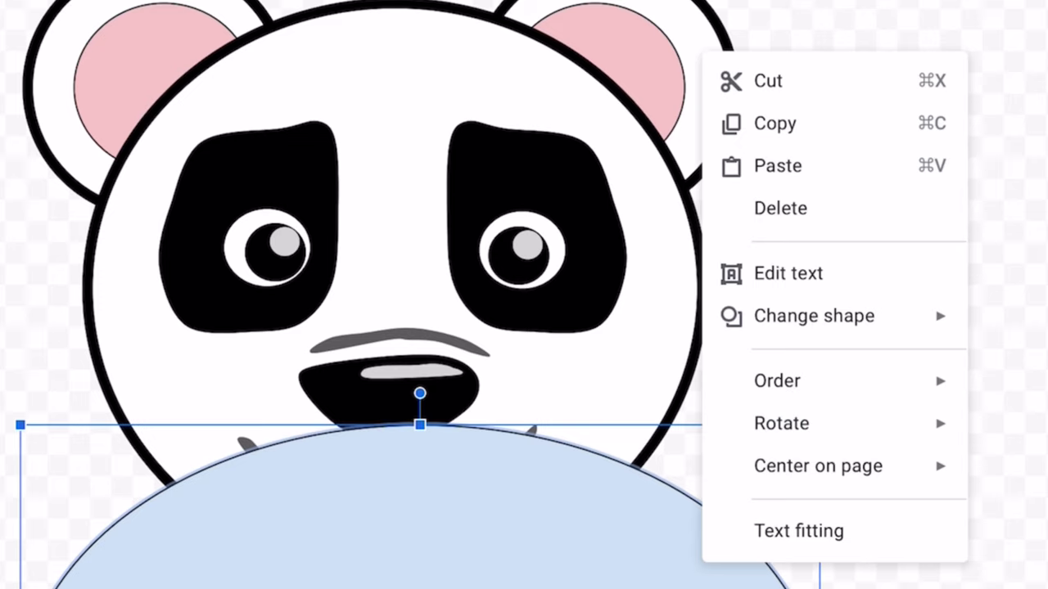
mouse_move(778, 381)
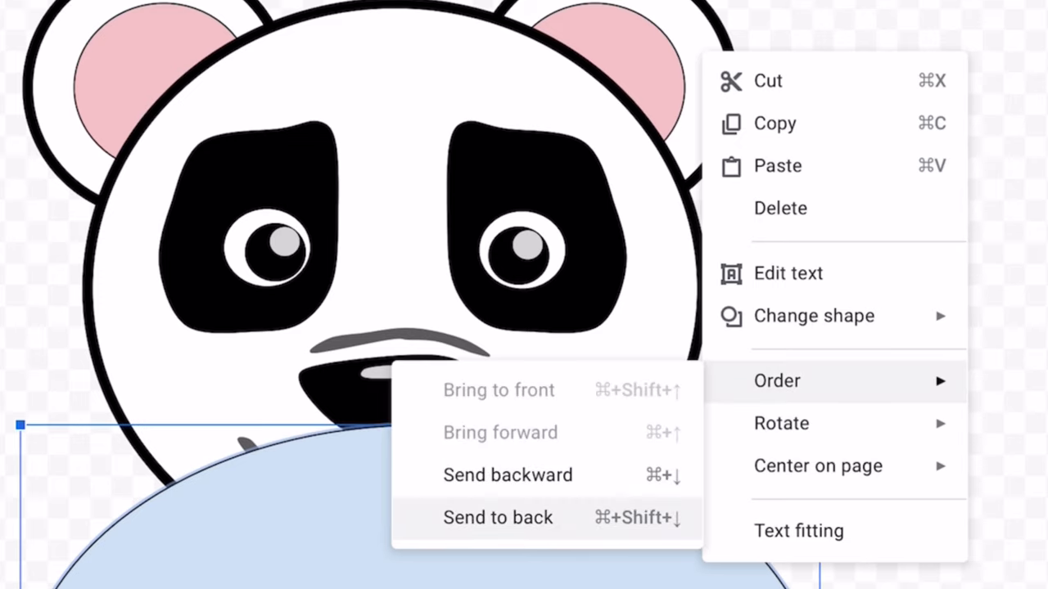
left_click(497, 517)
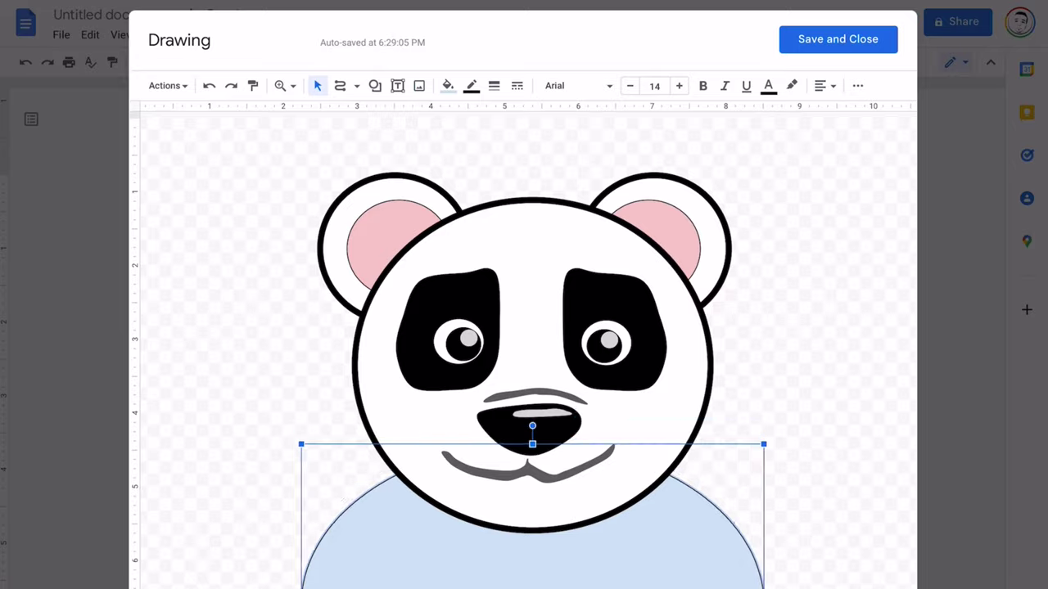
Fill the body oval with white and set its outline weight to 8px
left_click(447, 86)
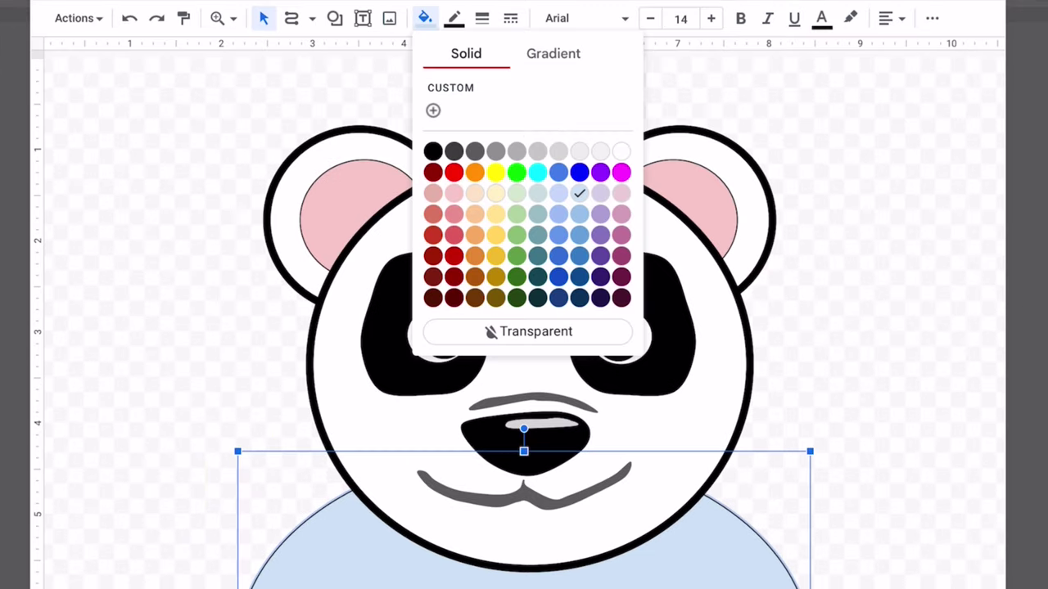
left_click(621, 151)
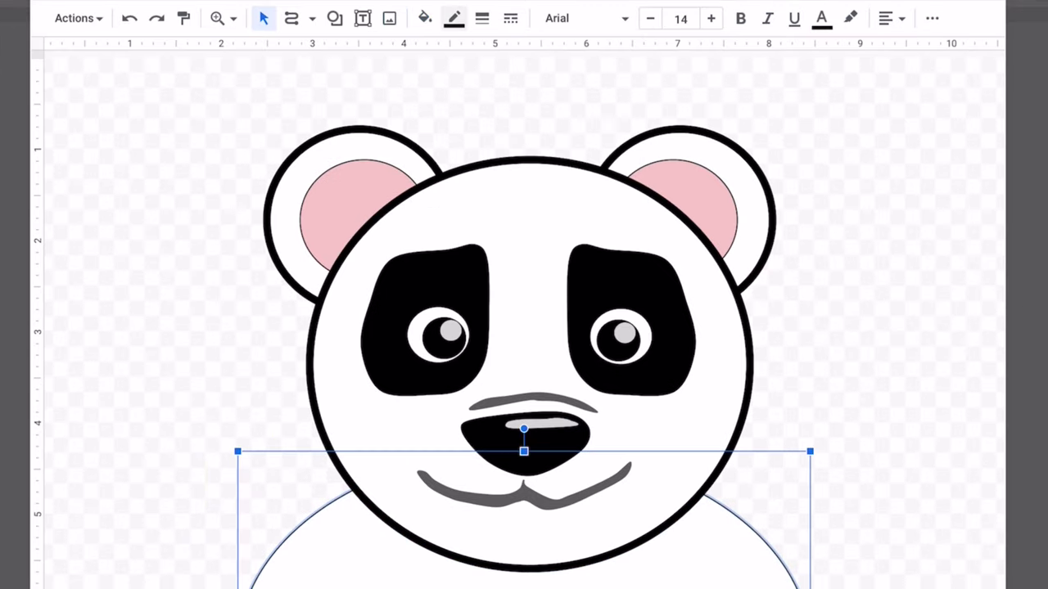
left_click(453, 18)
left_click(483, 18)
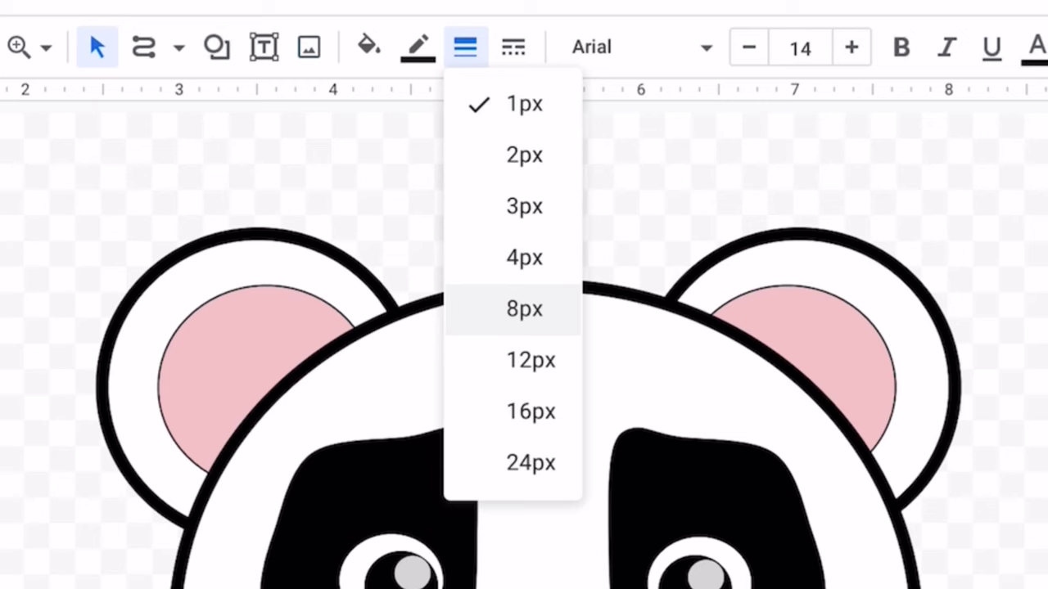
left_click(524, 309)
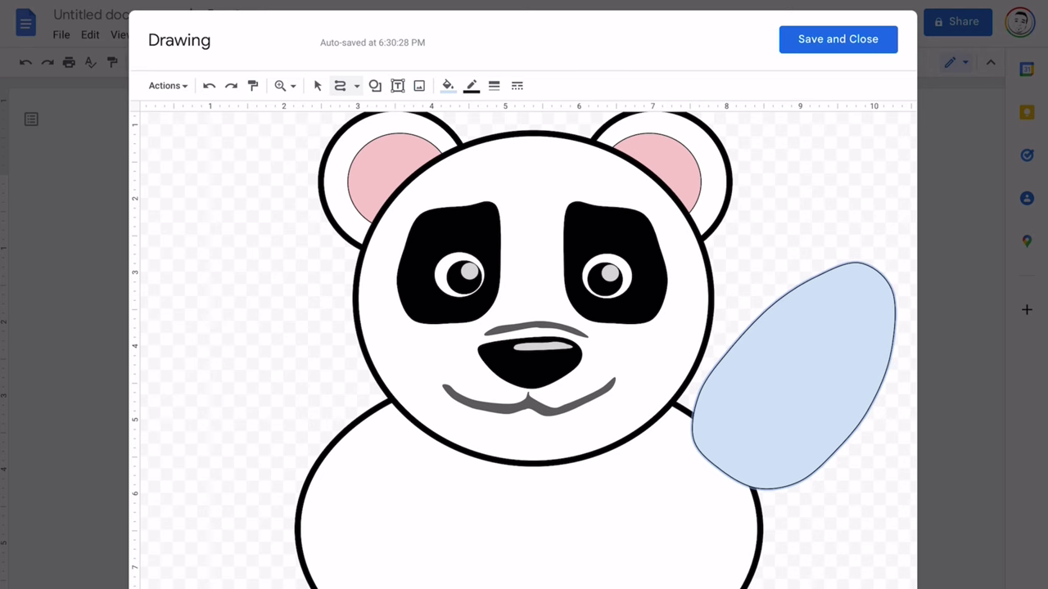
Finish the raised curved arm shape beside the body, shift it slightly toward the body and rotate it a little clockwise
left_click(696, 424)
left_click_drag(794, 375, 777, 384)
left_click_drag(777, 255, 785, 259)
Fill the raised arm shape with black
left_click(374, 85)
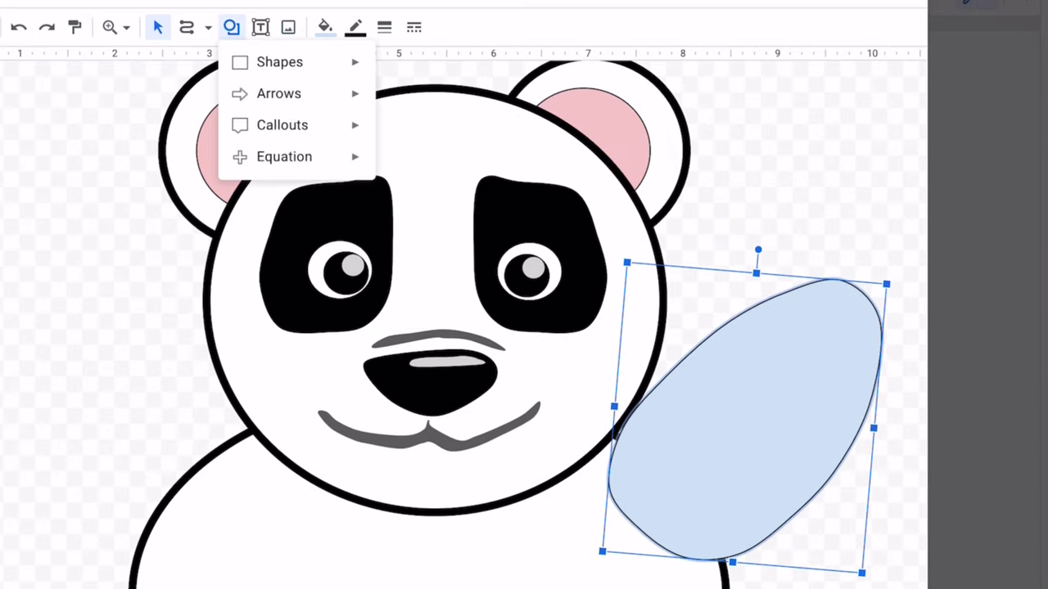
left_click(325, 27)
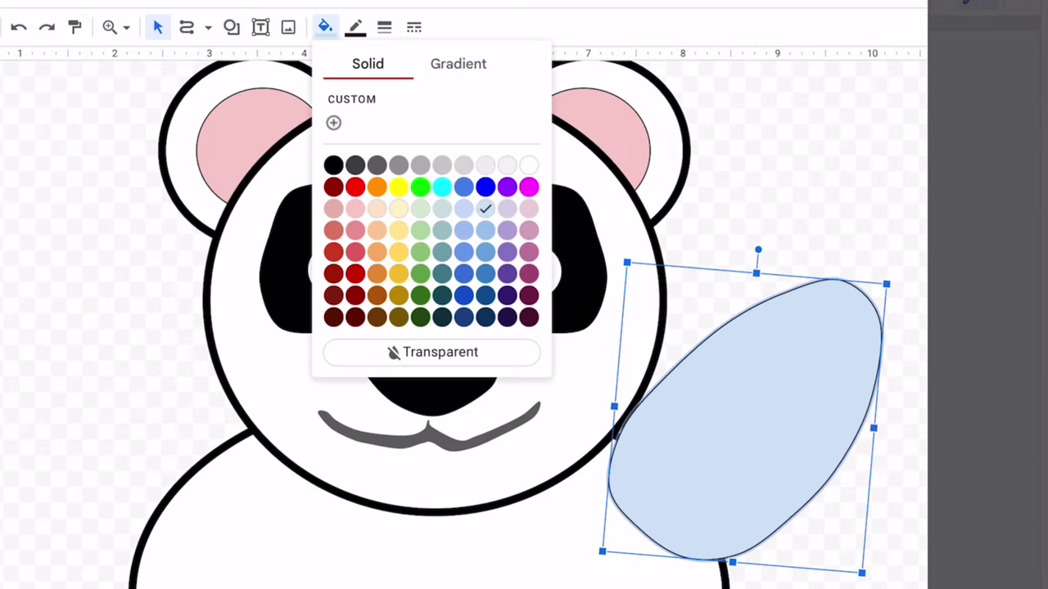
left_click(334, 164)
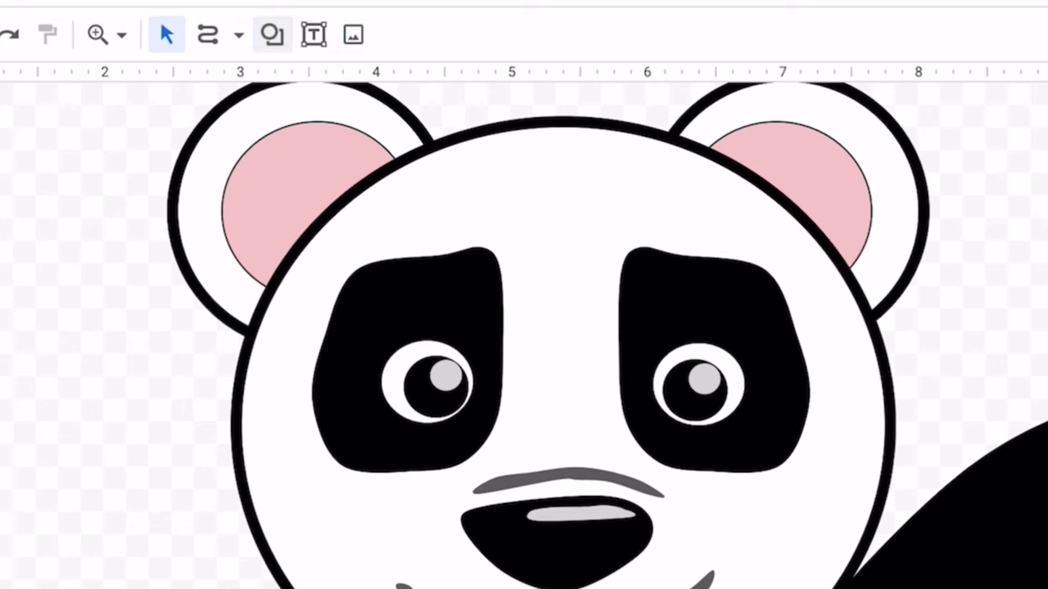
Draw a circle about 1.4 by 1.35 inches and position it over the upper end of the raised black arm
left_click(375, 85)
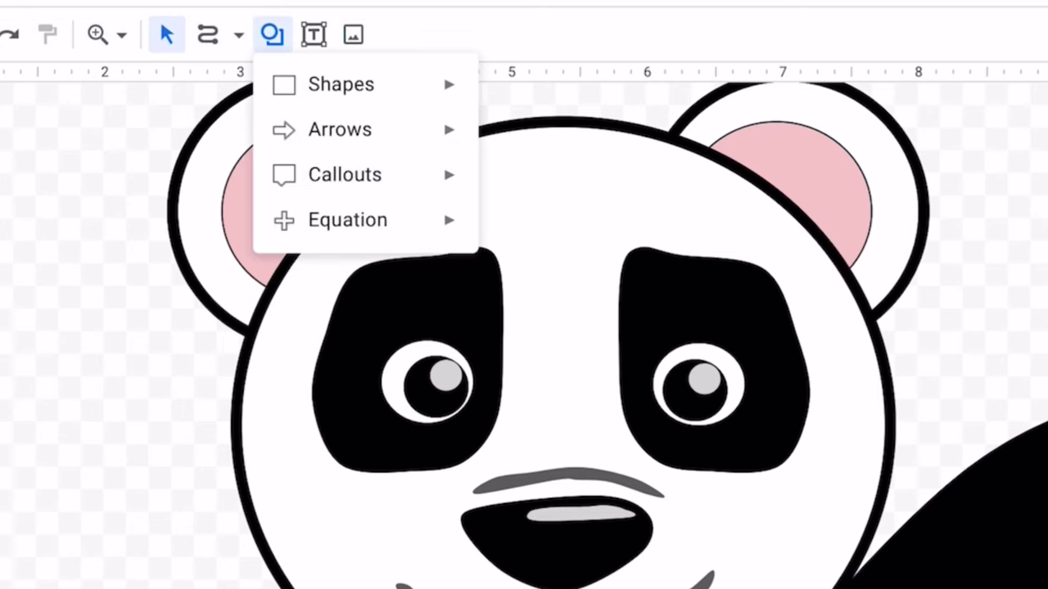
mouse_move(341, 85)
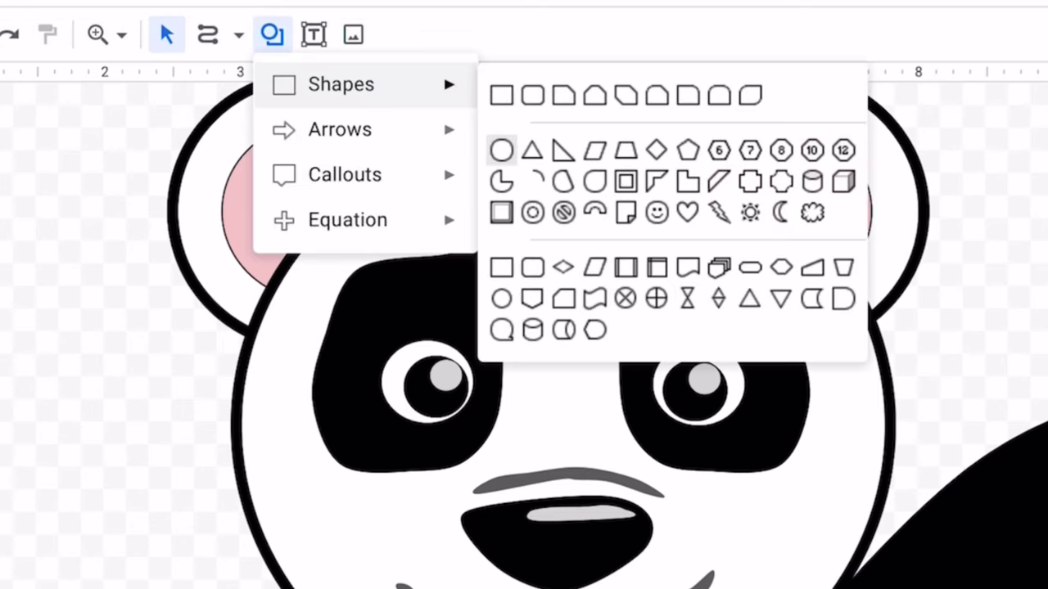
left_click(502, 151)
mouse_move(764, 278)
left_mouse_down()
mouse_move(778, 279)
mouse_move(919, 437)
mouse_move(905, 424)
mouse_move(920, 427)
left_mouse_up()
mouse_move(841, 353)
left_mouse_down()
mouse_move(813, 371)
mouse_move(825, 356)
left_mouse_up()
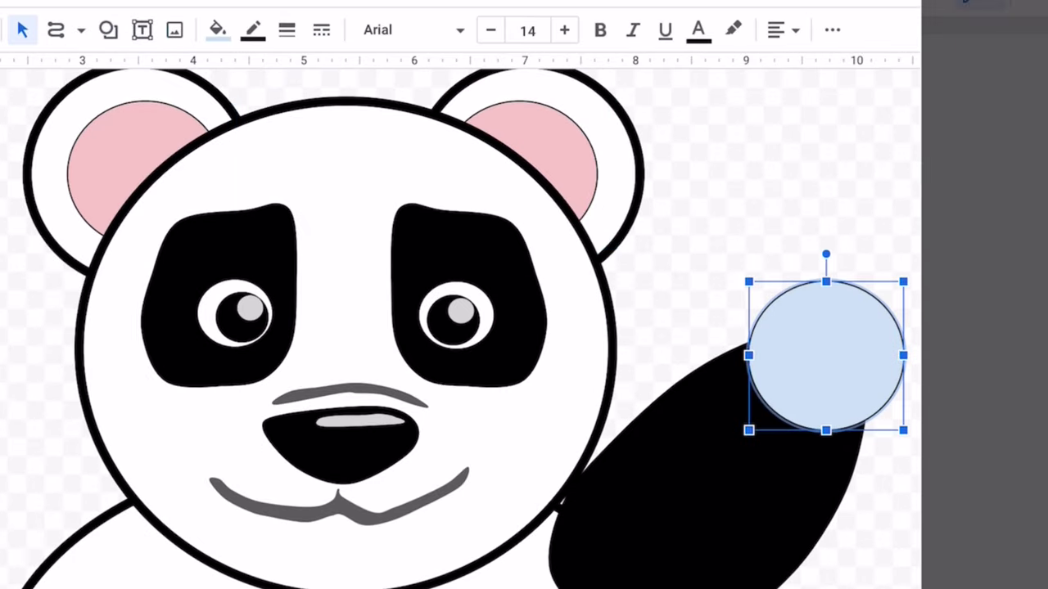
key("Escape")
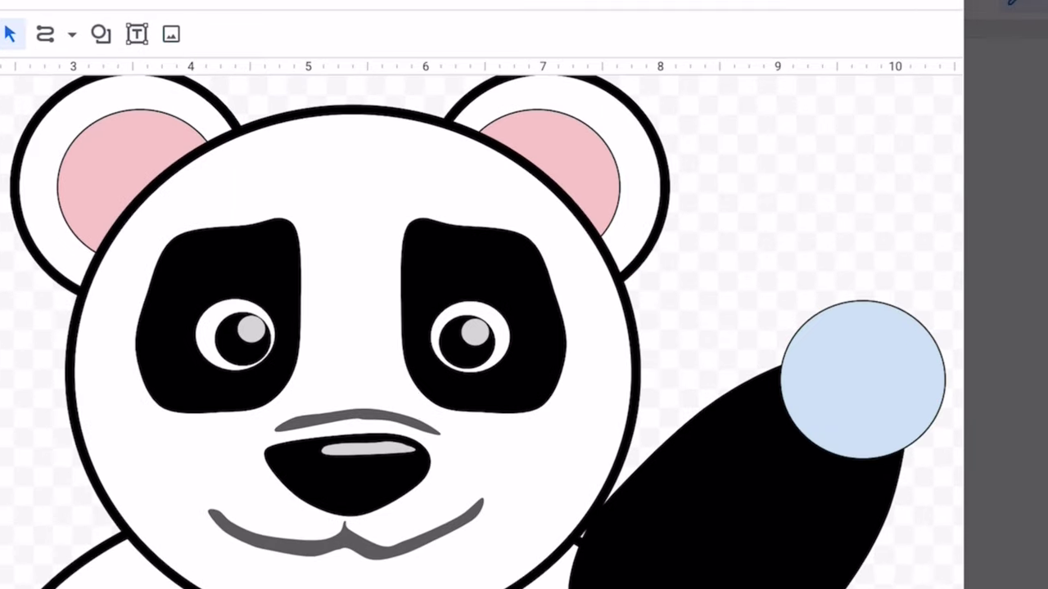
Fill the paw circle at the end of the raised arm with black
left_click(862, 379)
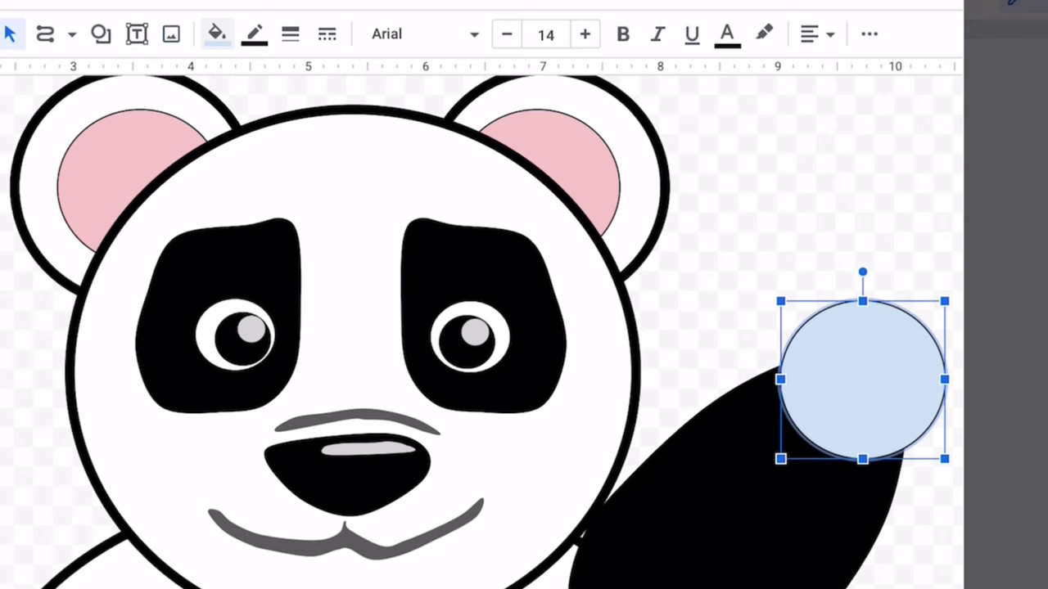
left_click(216, 33)
left_click(227, 205)
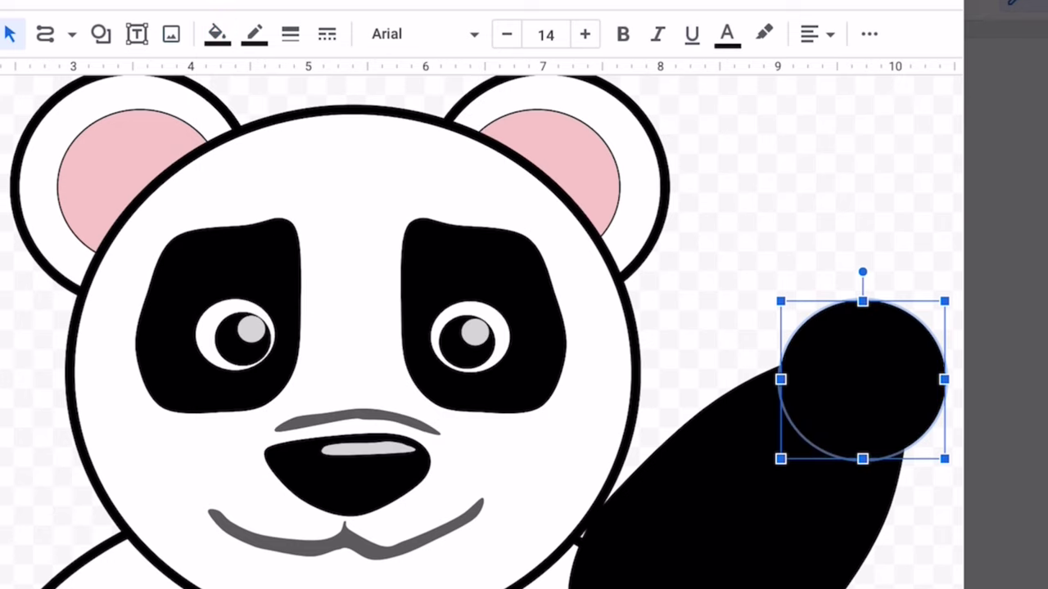
key("Escape")
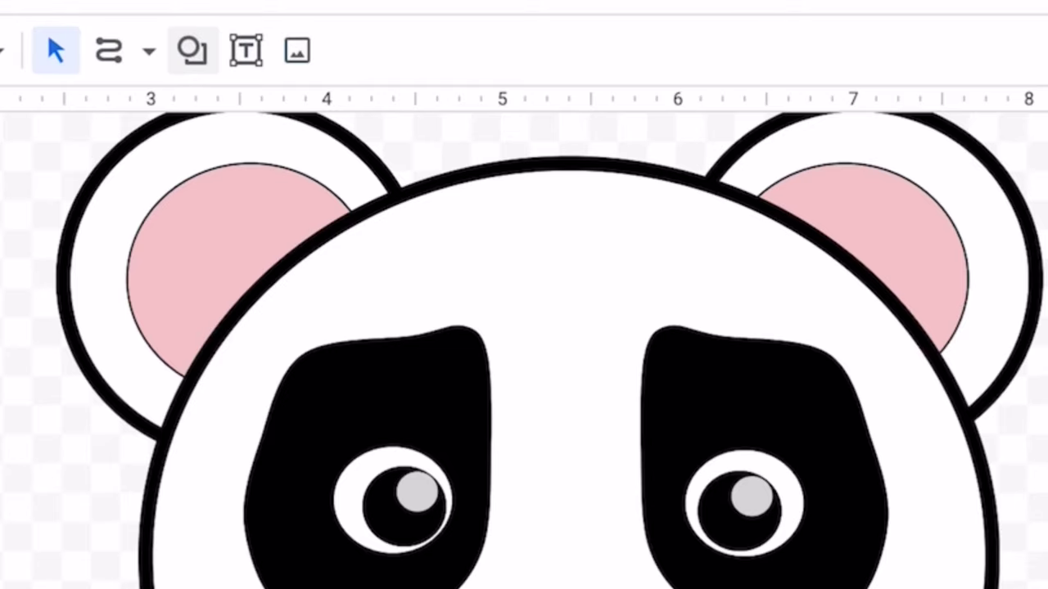
Draw a circle about 0.85 by 0.8 inches inside the black paw as its palm pad and fill it with white
left_click(375, 85)
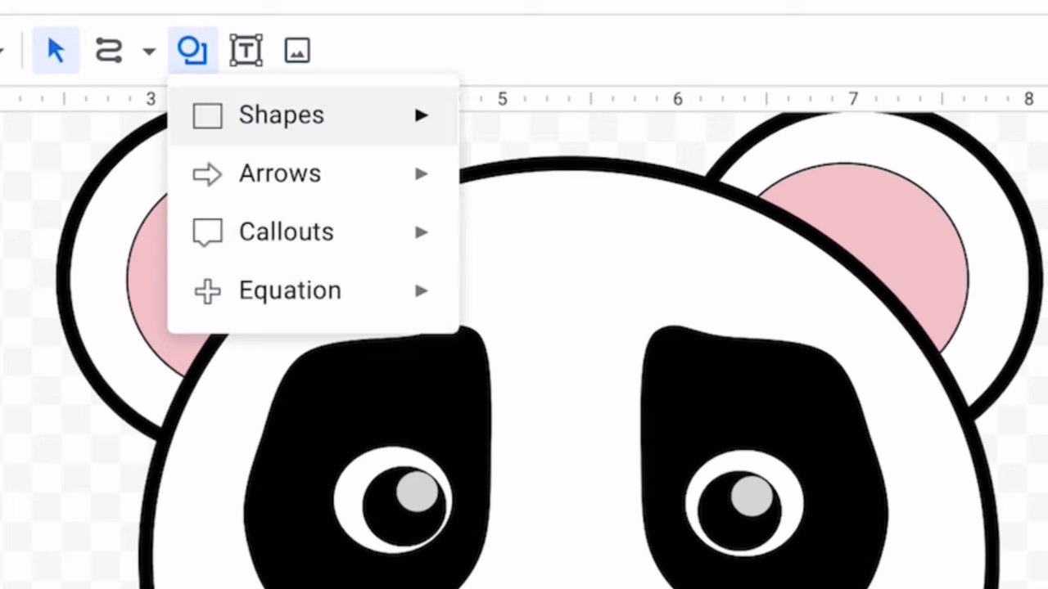
mouse_move(278, 114)
left_click(489, 201)
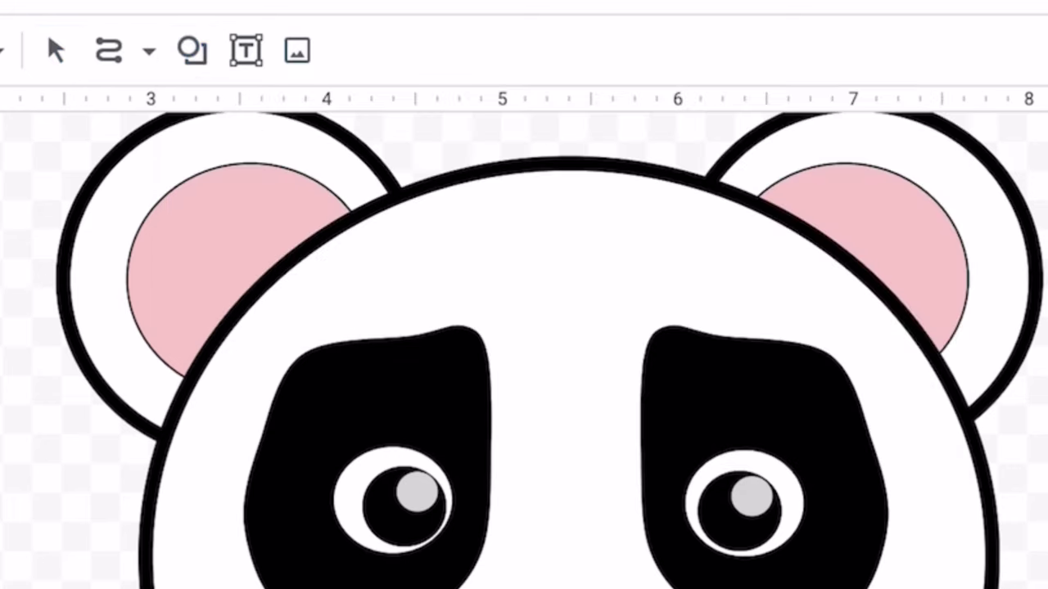
mouse_move(628, 243)
left_mouse_down()
mouse_move(725, 392)
mouse_move(763, 374)
left_mouse_up()
left_click_drag(695, 309, 686, 293)
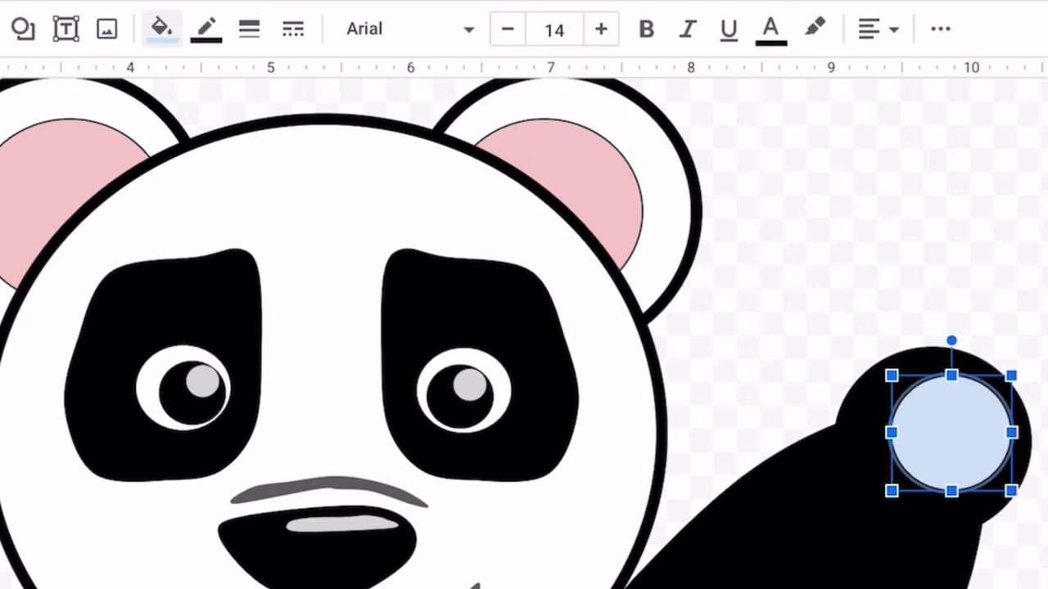
left_click(162, 28)
left_click(463, 234)
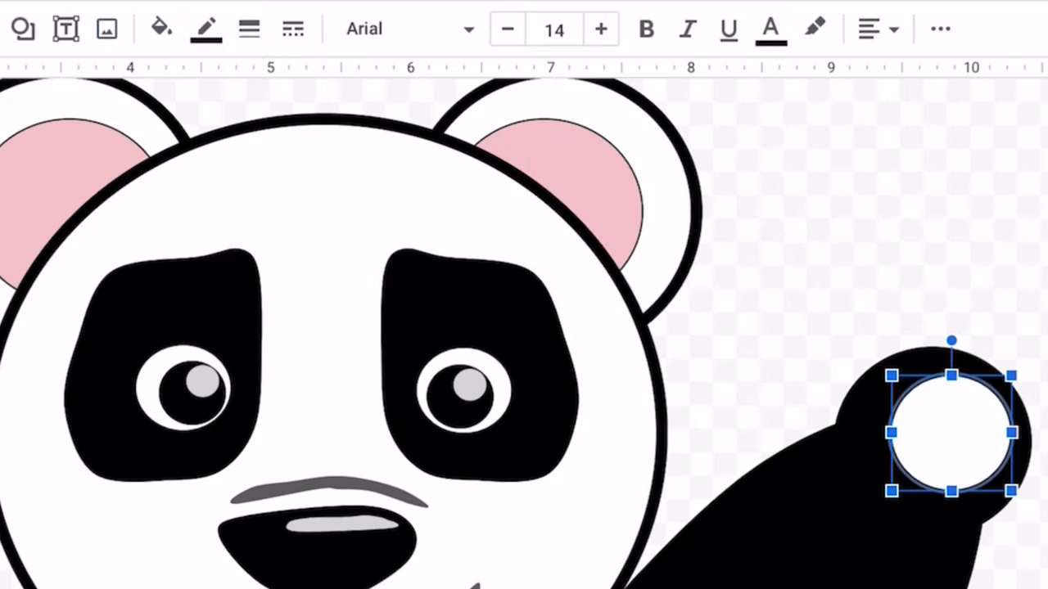
key("Escape")
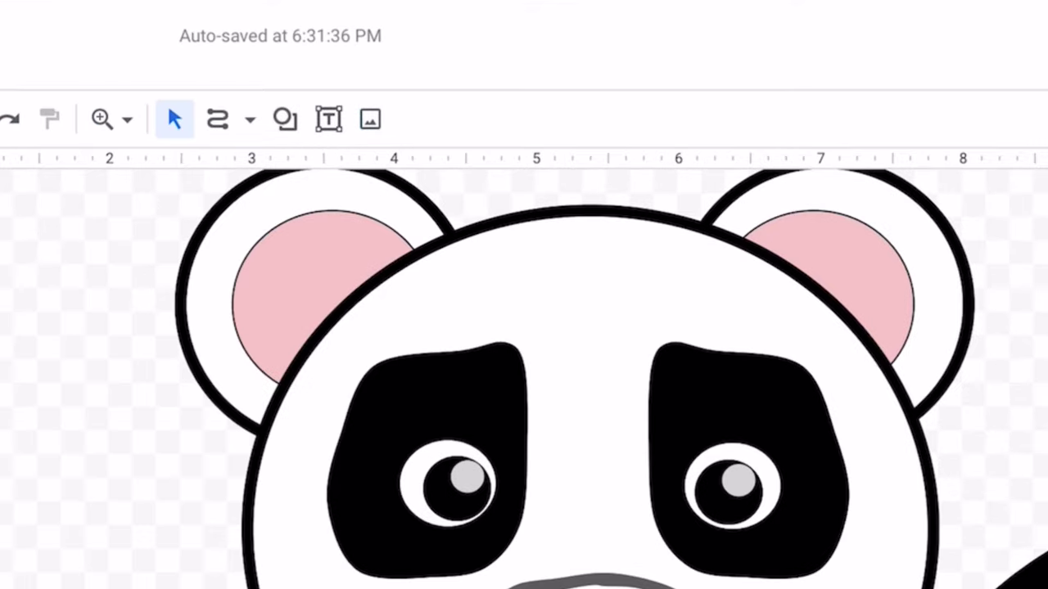
Draw a small oval about 0.5 by 0.45 inches on the paw's upper edge as a toe and fill it with black
left_click(285, 118)
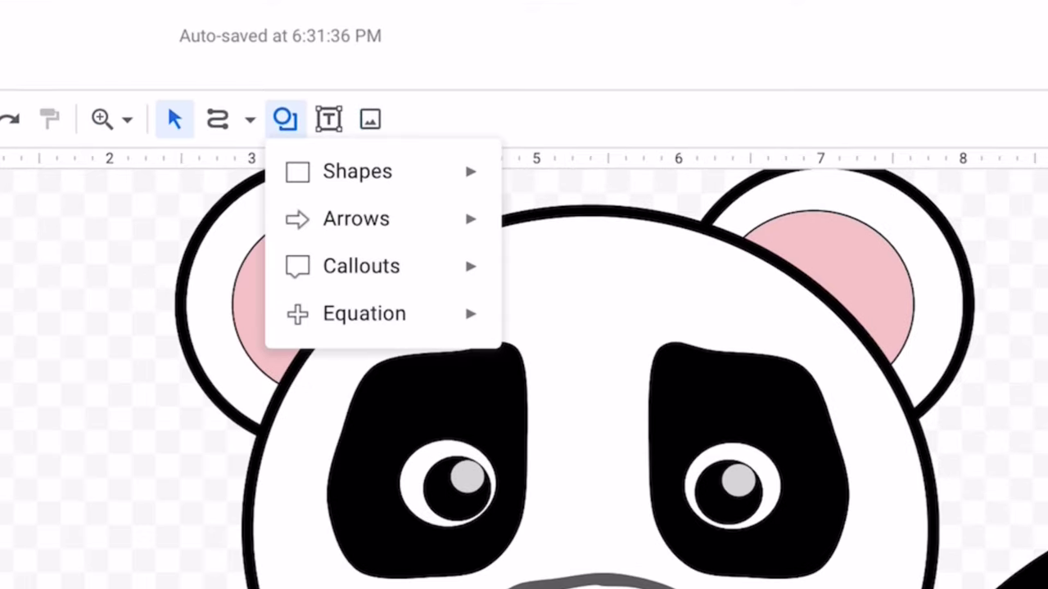
mouse_move(465, 160)
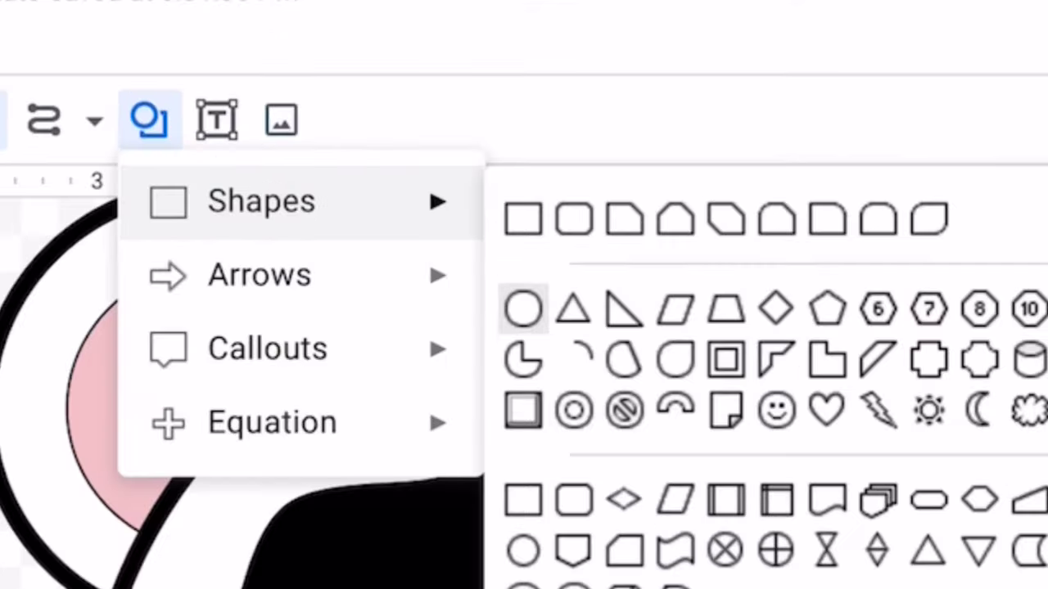
left_click(524, 309)
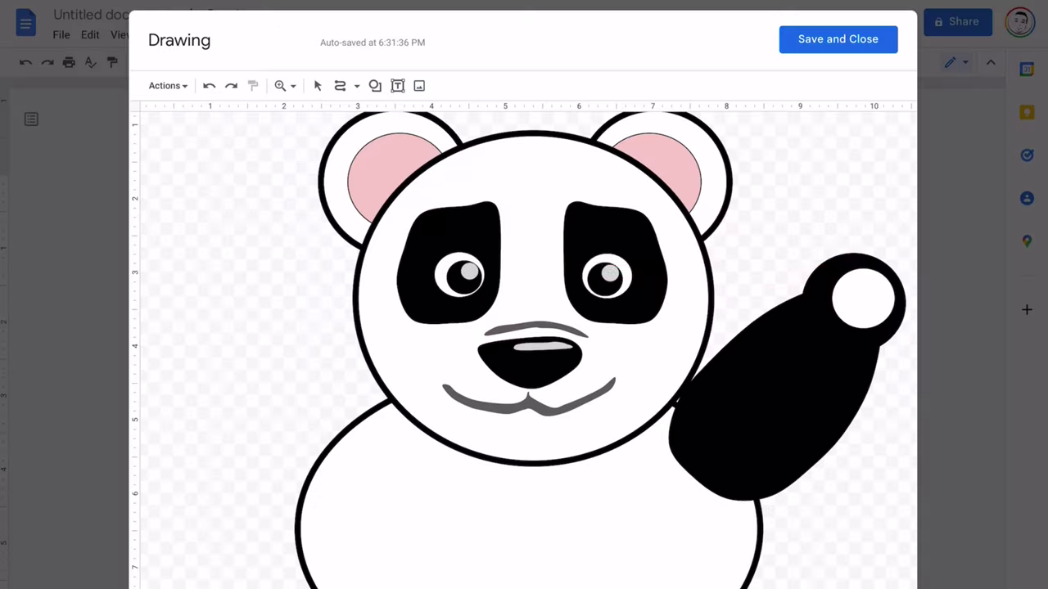
mouse_move(835, 236)
left_mouse_down()
mouse_move(871, 270)
mouse_move(843, 250)
left_mouse_up()
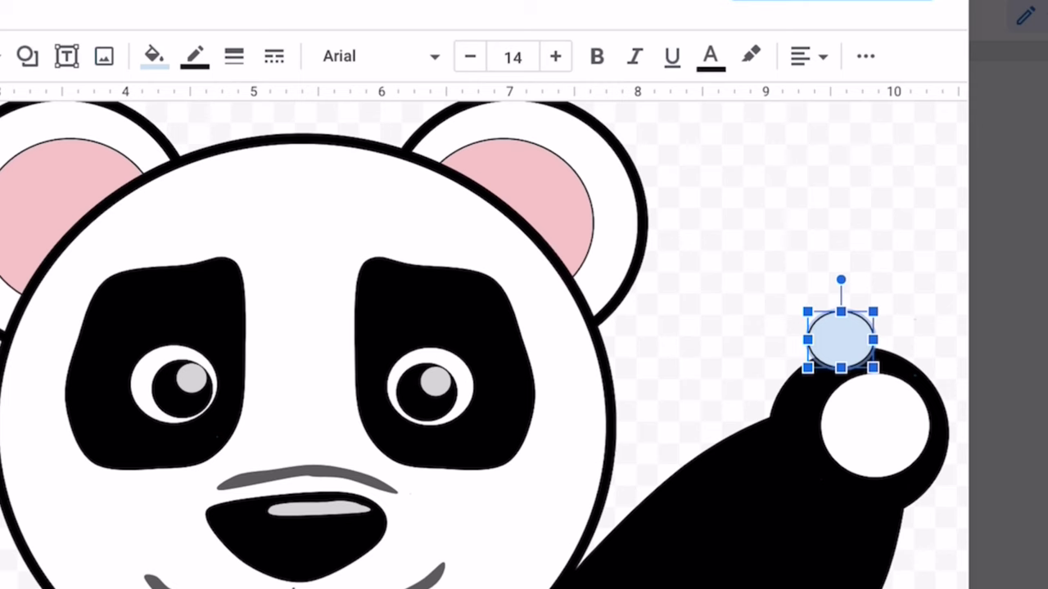
left_click(154, 56)
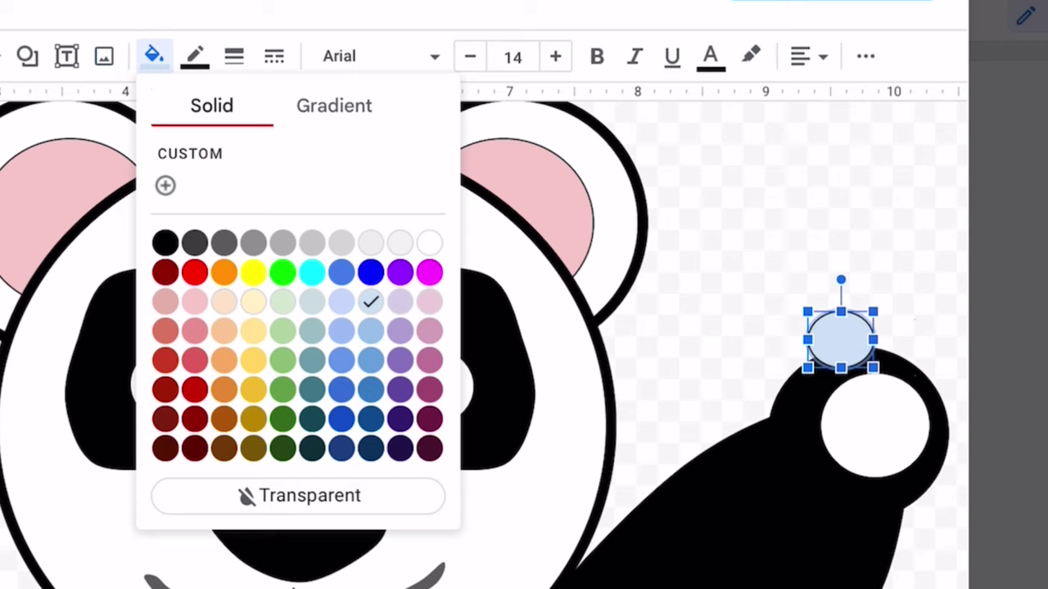
left_click(165, 242)
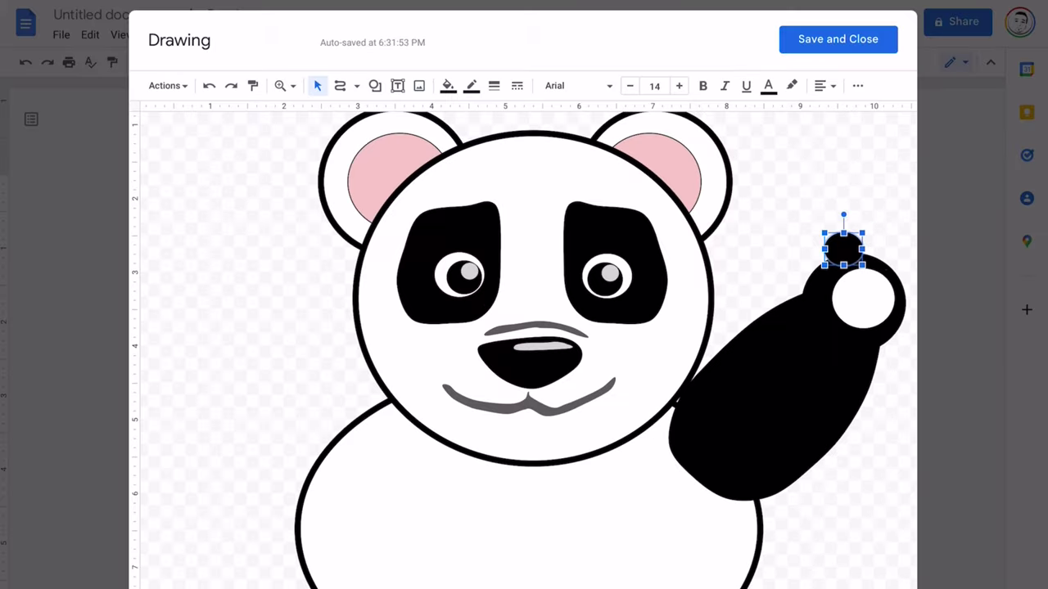
Copy the black toe around the paw's edge to make four toes, and give each toe a small white oval pad
right_click(842, 245)
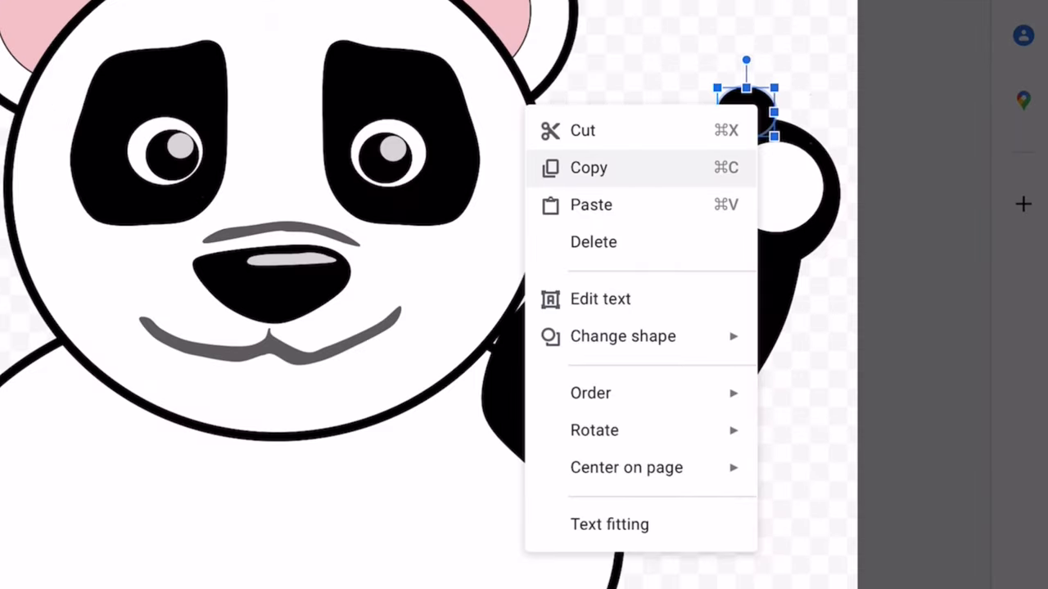
left_click(588, 167)
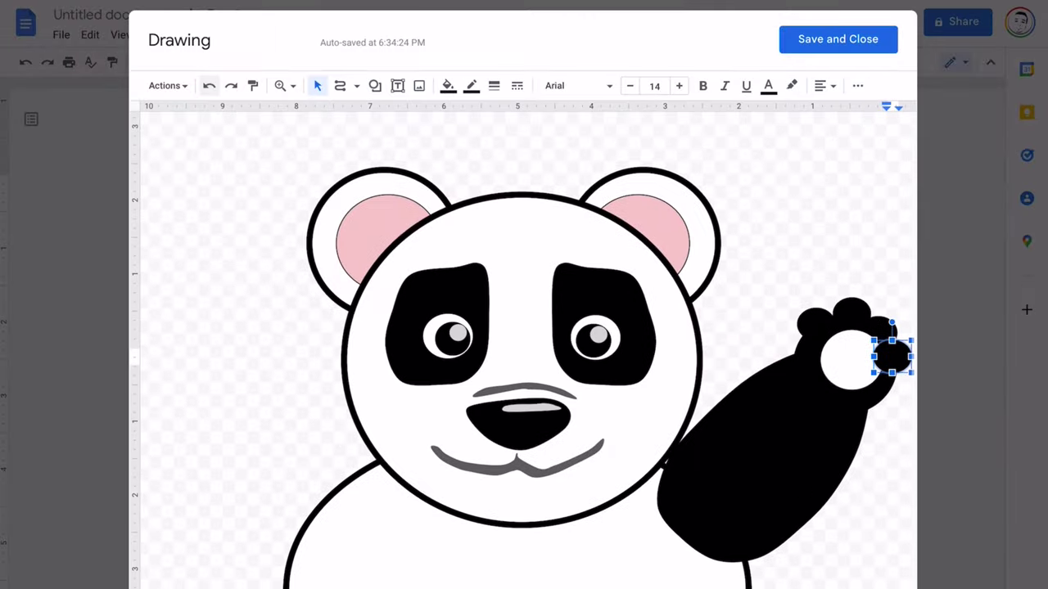
right_click(614, 161)
mouse_move(749, 455)
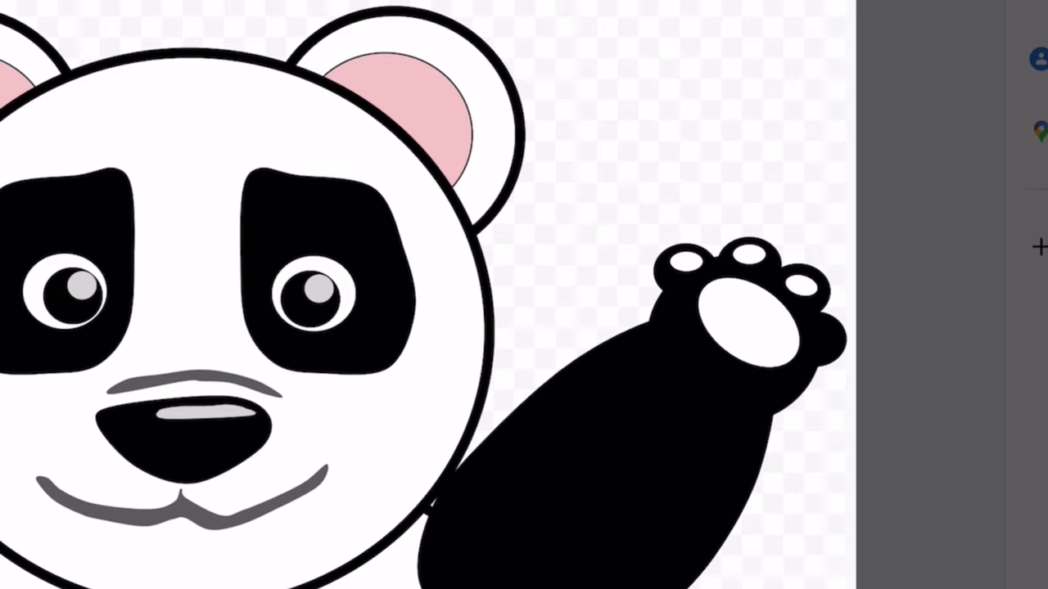
right_click(509, 86)
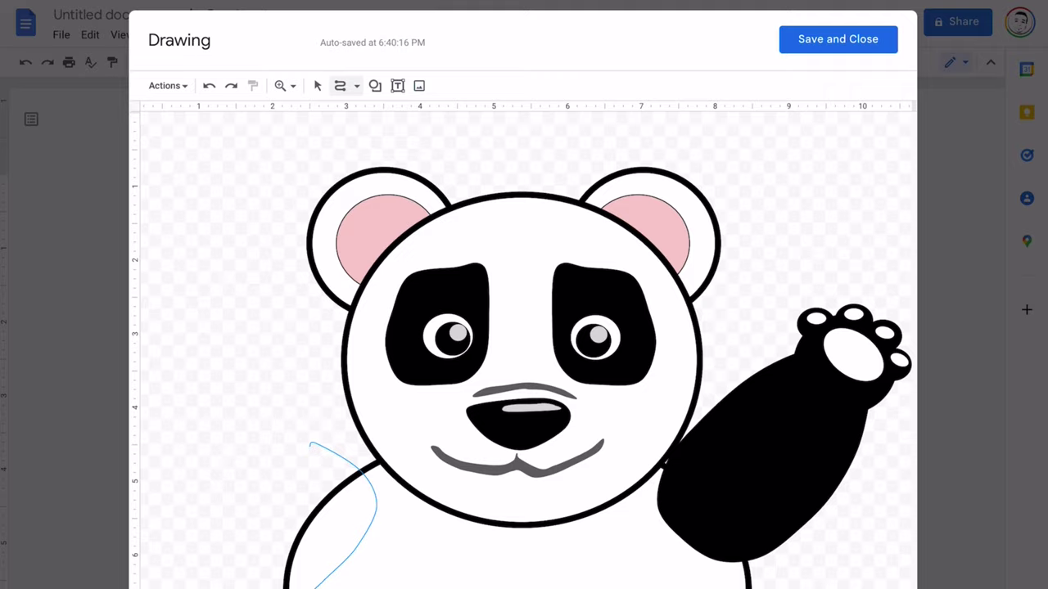
Draw the lowered arm as a closed curve on the other side of the body and fill it with black
left_click_drag(315, 586, 313, 443)
Draw a tall, narrow bamboo stalk as a closed curve in front of the lowered arm and fill it with light green
mouse_move(178, 305)
left_mouse_down()
mouse_move(213, 540)
mouse_move(217, 305)
mouse_move(180, 283)
left_mouse_up()
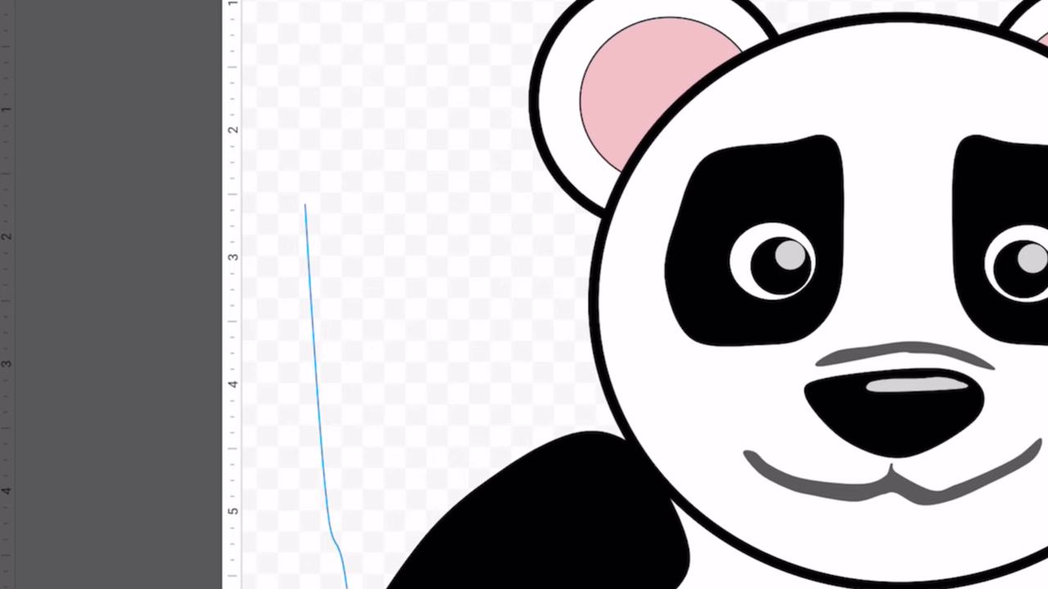
left_click_drag(310, 167, 303, 170)
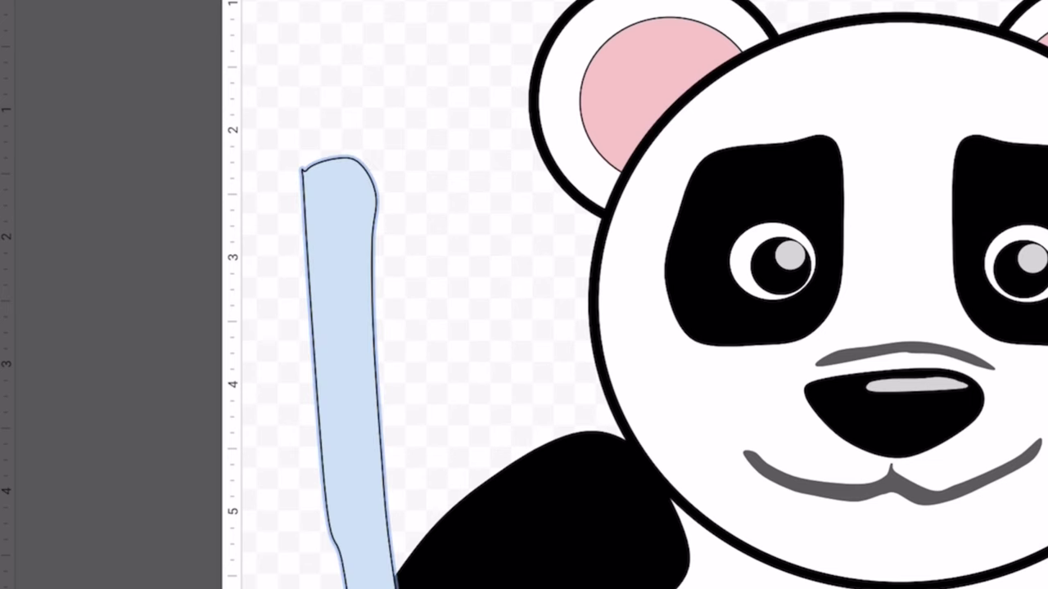
left_click(528, 30)
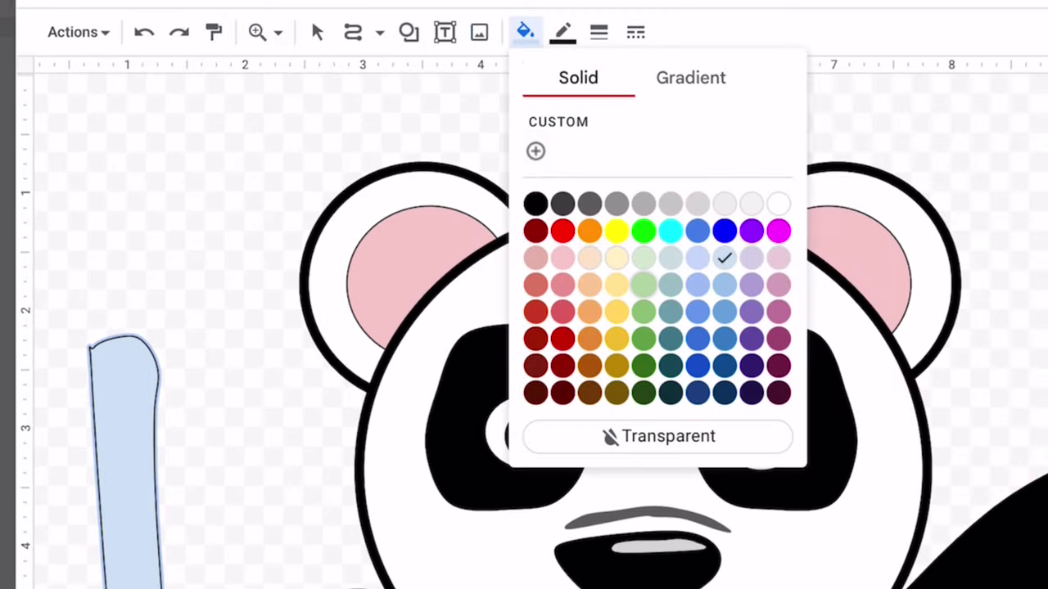
left_click(643, 284)
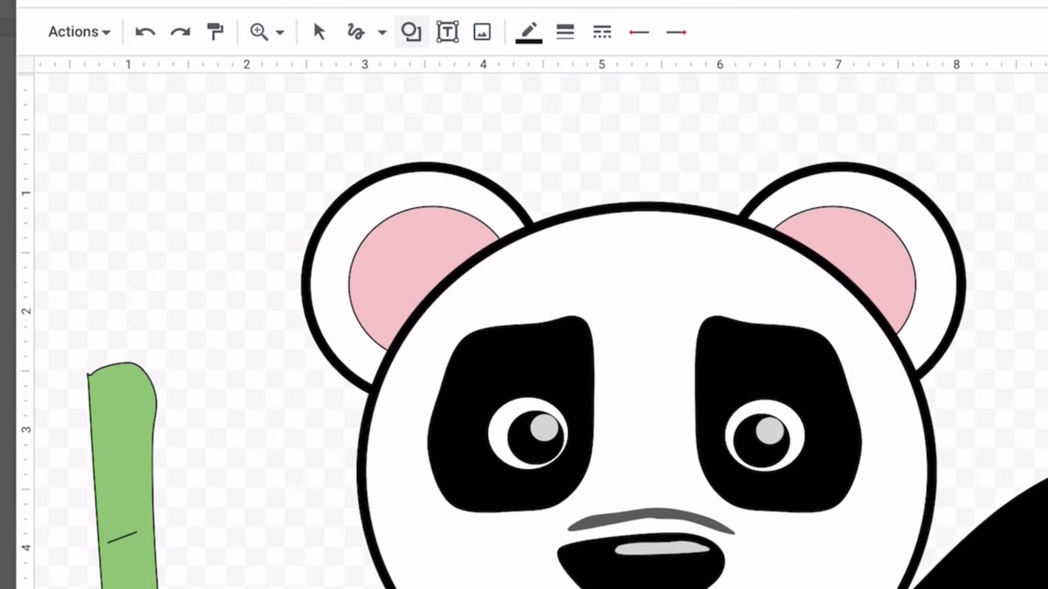
Draw a flat oval about 0.45 by 0.2 inches at the bamboo stalk's upper end and fill it with black
left_click(408, 32)
mouse_move(470, 74)
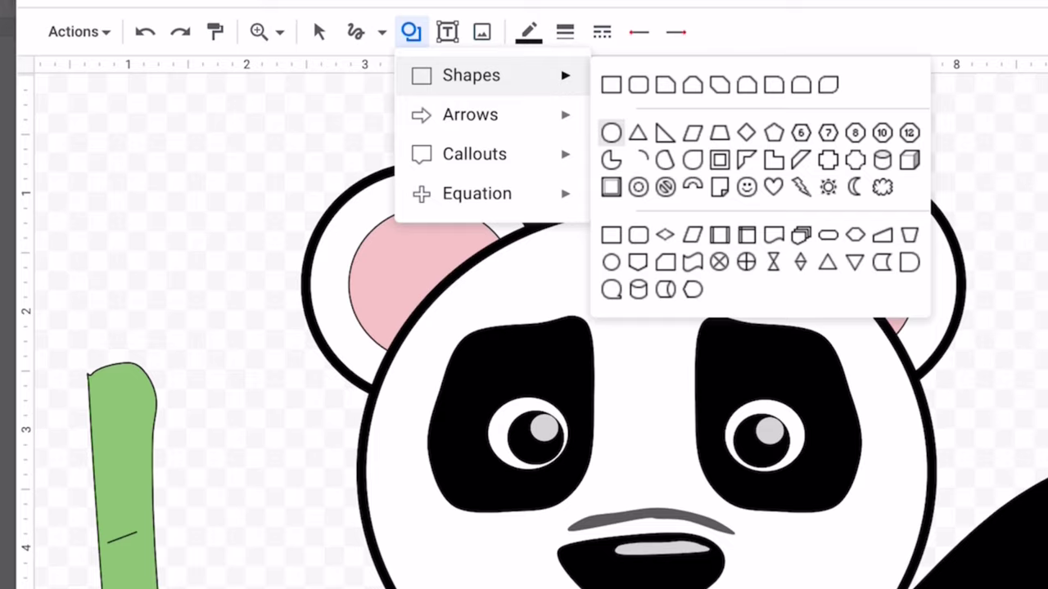
left_click(611, 132)
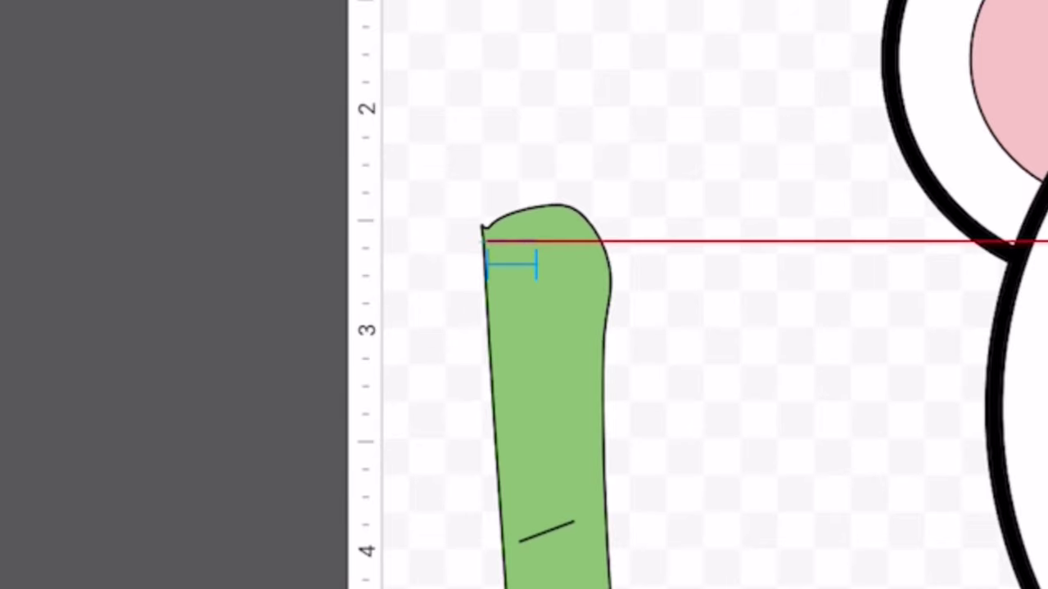
left_click_drag(484, 243, 589, 269)
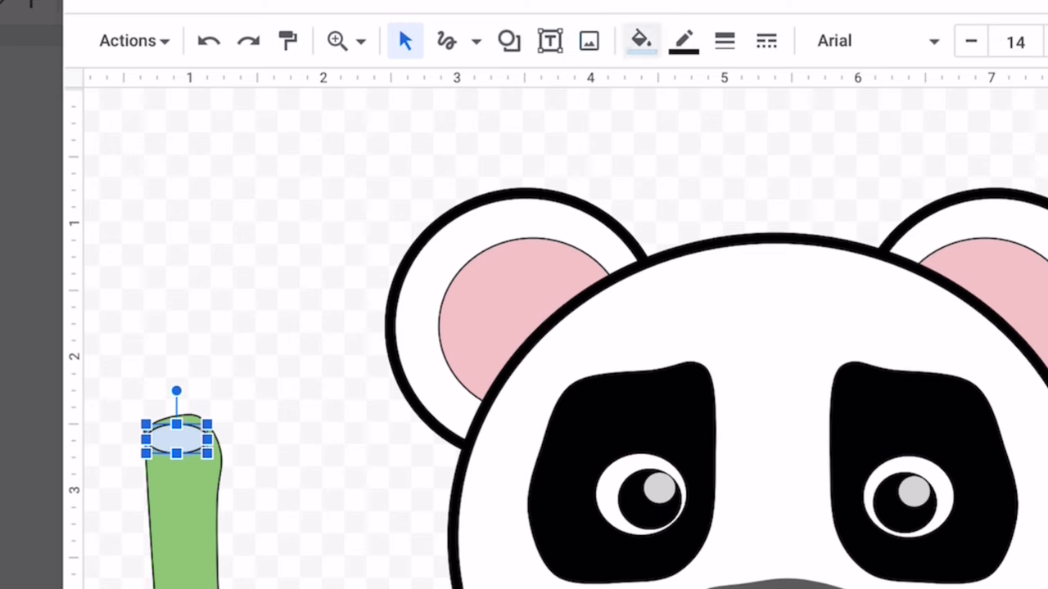
left_click(642, 40)
left_click(654, 235)
key("Escape")
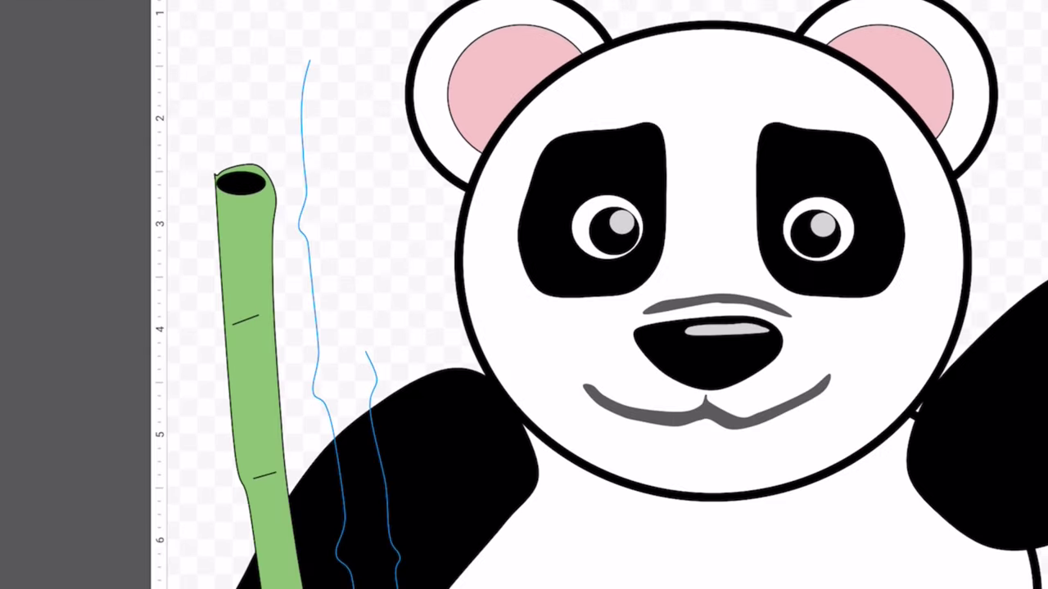
Draw a second, taller bamboo stalk with bulging joints between the first stalk and the face, and fill it with light green
mouse_move(368, 352)
left_mouse_down()
mouse_move(350, 190)
mouse_move(356, 46)
left_mouse_up()
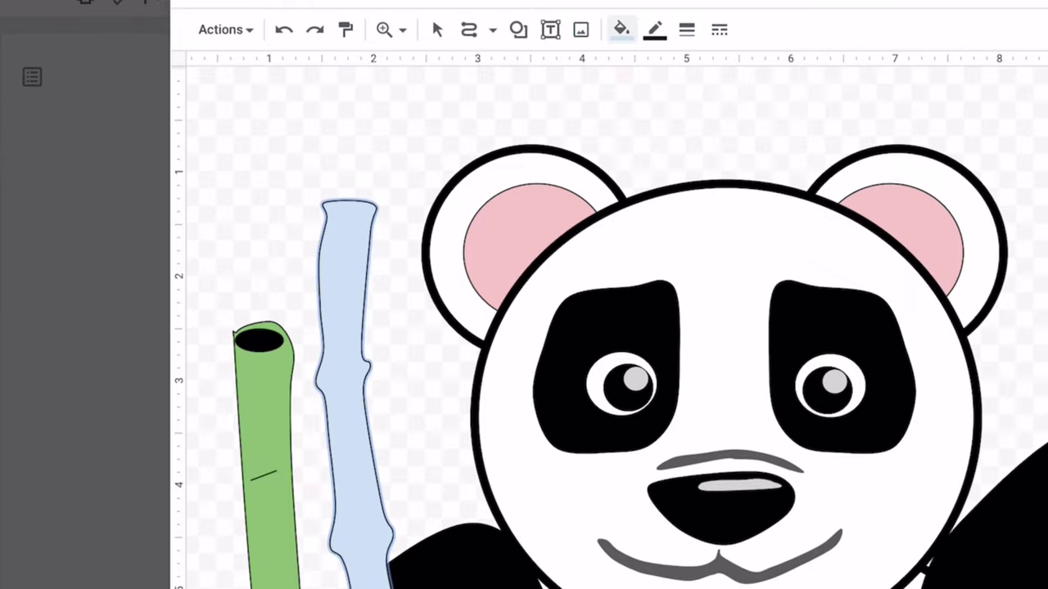
left_click(448, 86)
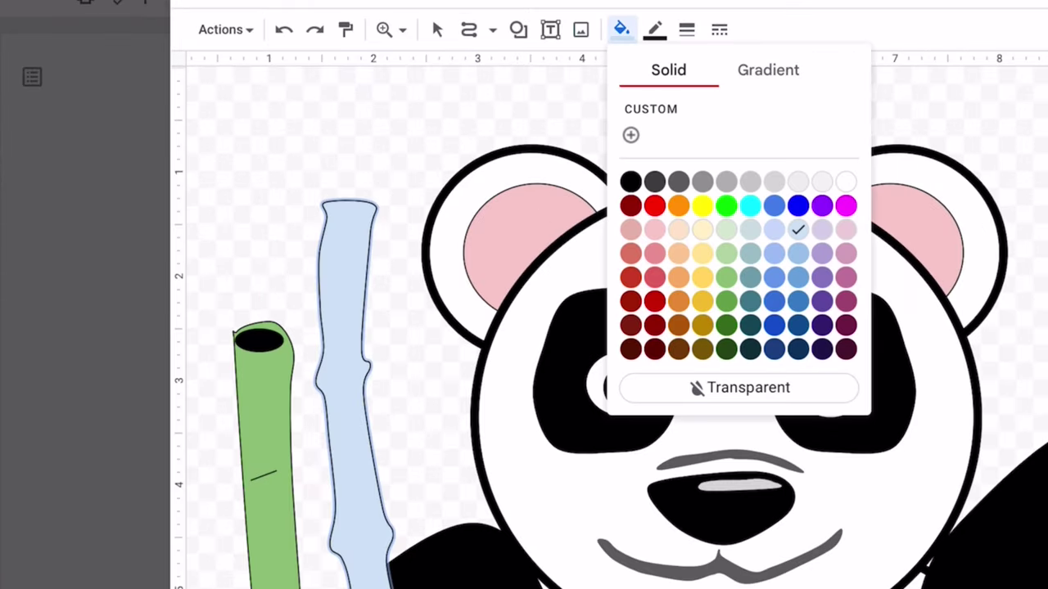
left_click(726, 277)
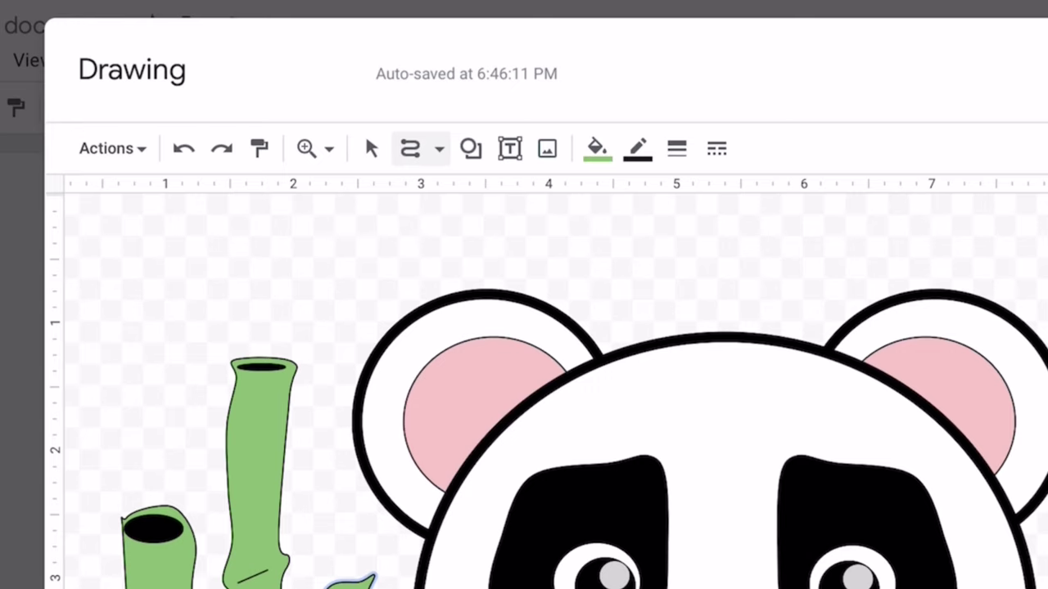
Draw a central vein and short side veins on the bamboo leaf with the Line tool
left_click(438, 148)
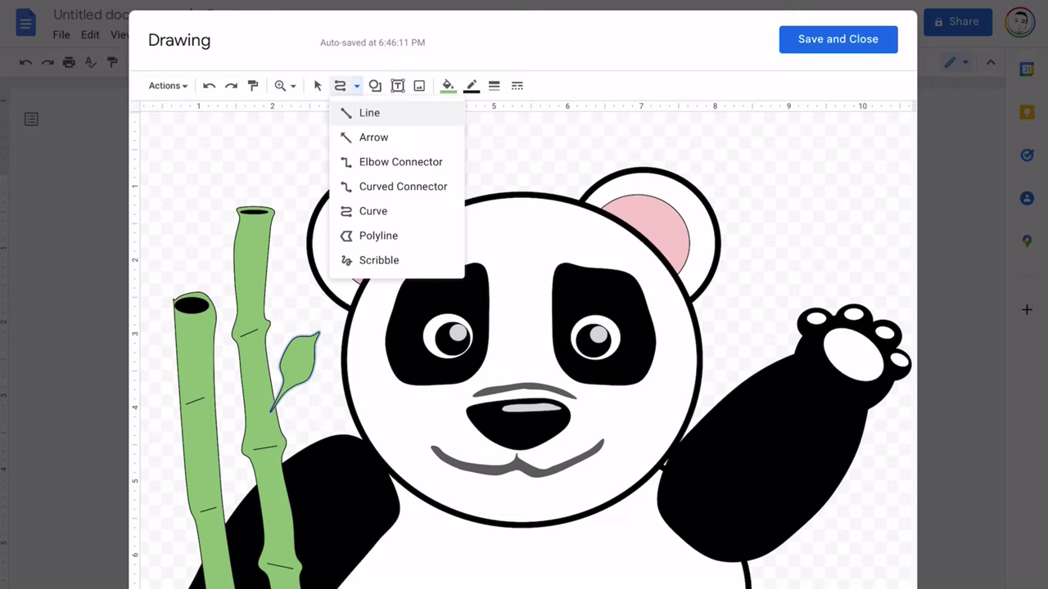
left_click(493, 122)
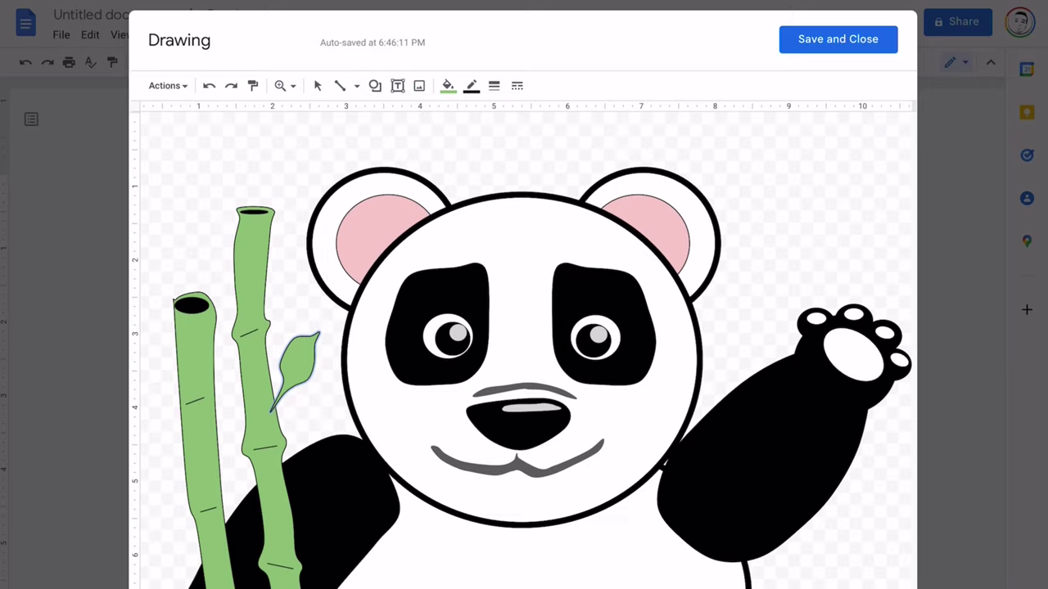
left_click_drag(457, 346, 494, 274)
left_click(552, 182)
key("ctrl+z")
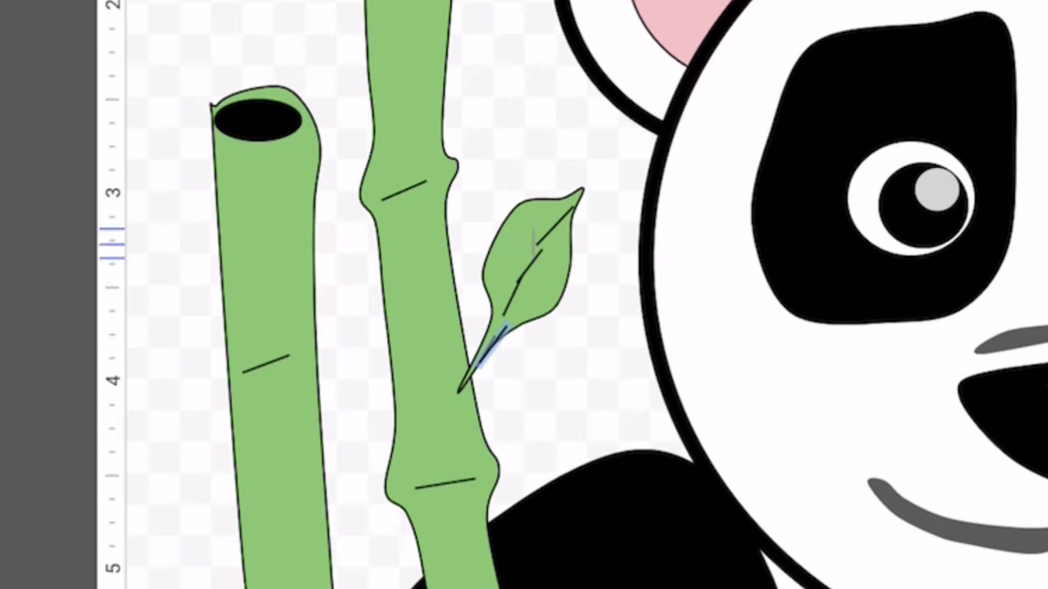
left_click_drag(478, 293, 477, 261)
left_click_drag(516, 309, 553, 293)
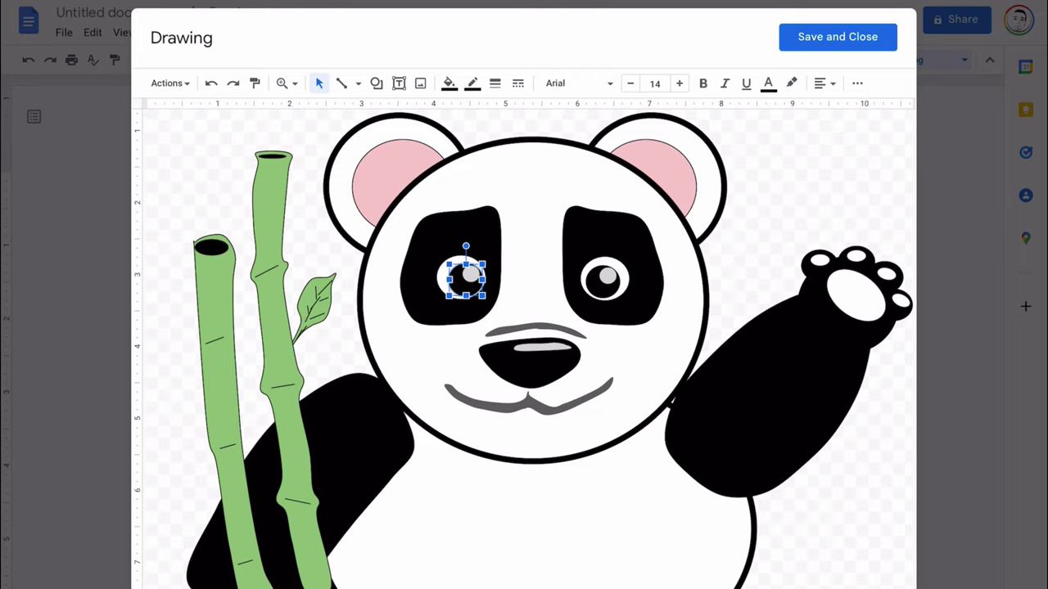
Select the ear, eye, bamboo, arm and paw shapes one after another to examine the drawing's separate parts
key("Tab")
key("Tab")
key("Tab")
key("Tab")
key("Tab")
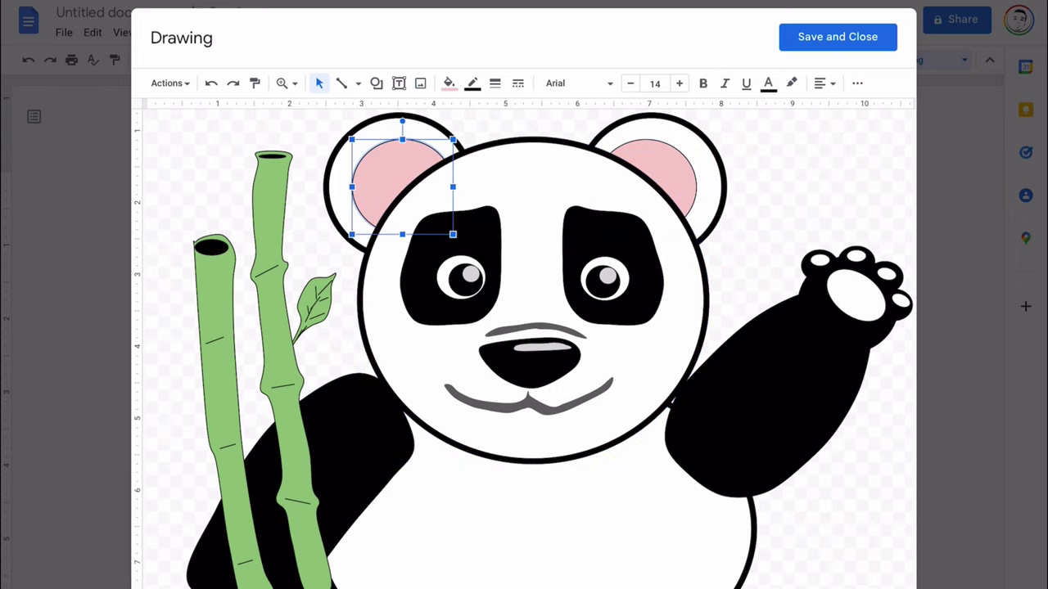
left_click(340, 176)
left_click(273, 221)
left_click(389, 237)
left_click(443, 279)
left_click(460, 282)
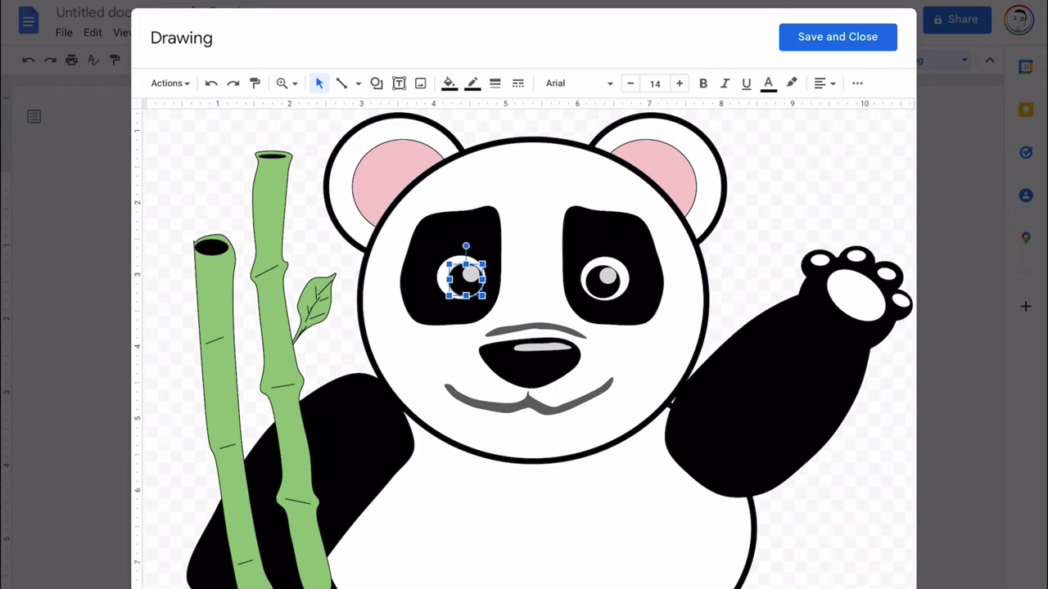
left_click(471, 274)
left_click(275, 237)
left_click(211, 247)
left_click(217, 303)
left_click(765, 393)
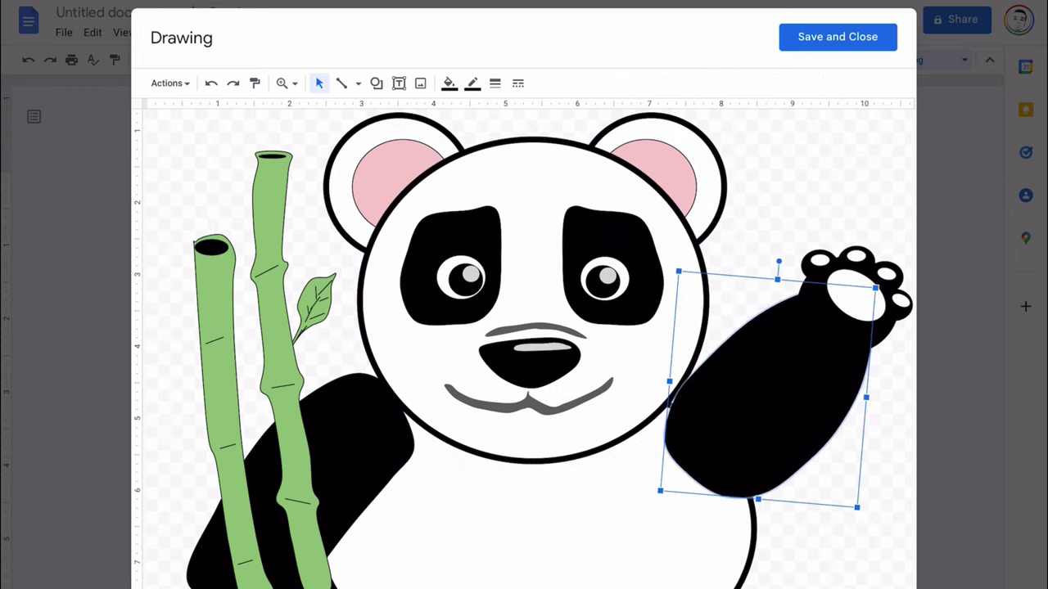
left_click(856, 296)
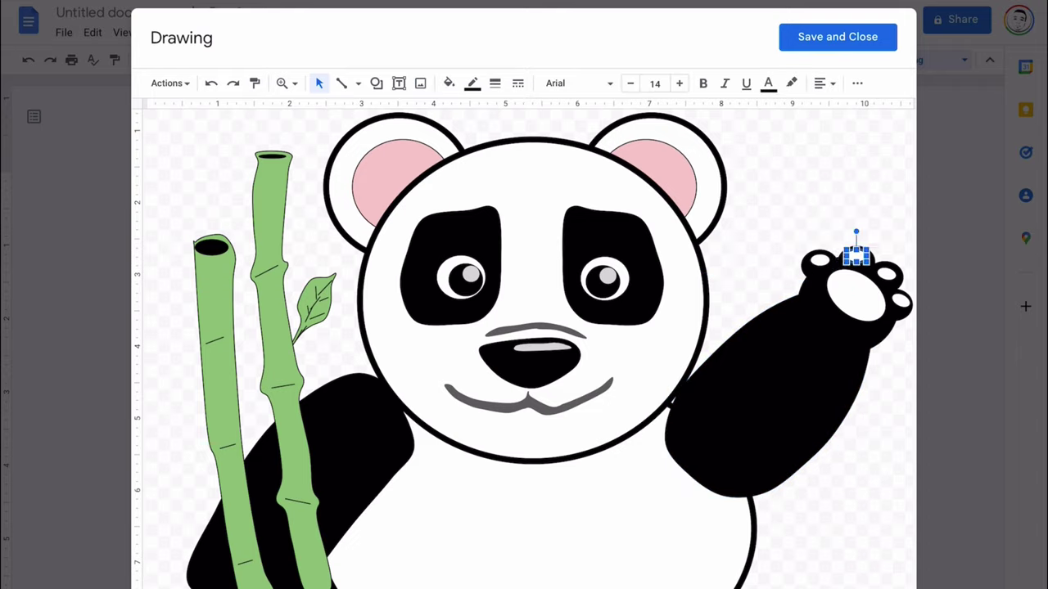
left_click(887, 274)
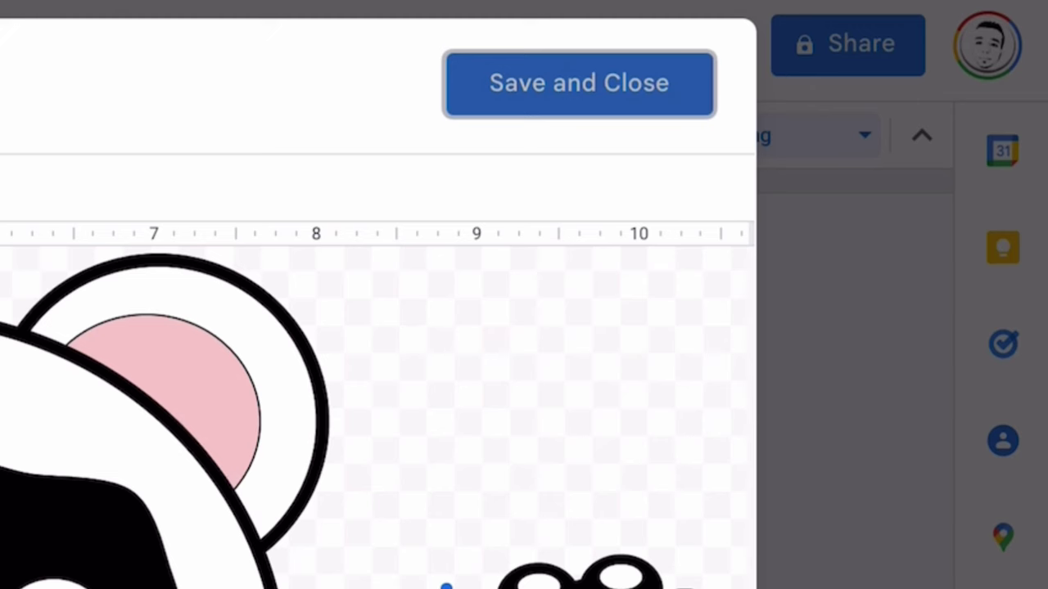
Save the finished panda drawing and close it to place it in the document
left_click(578, 83)
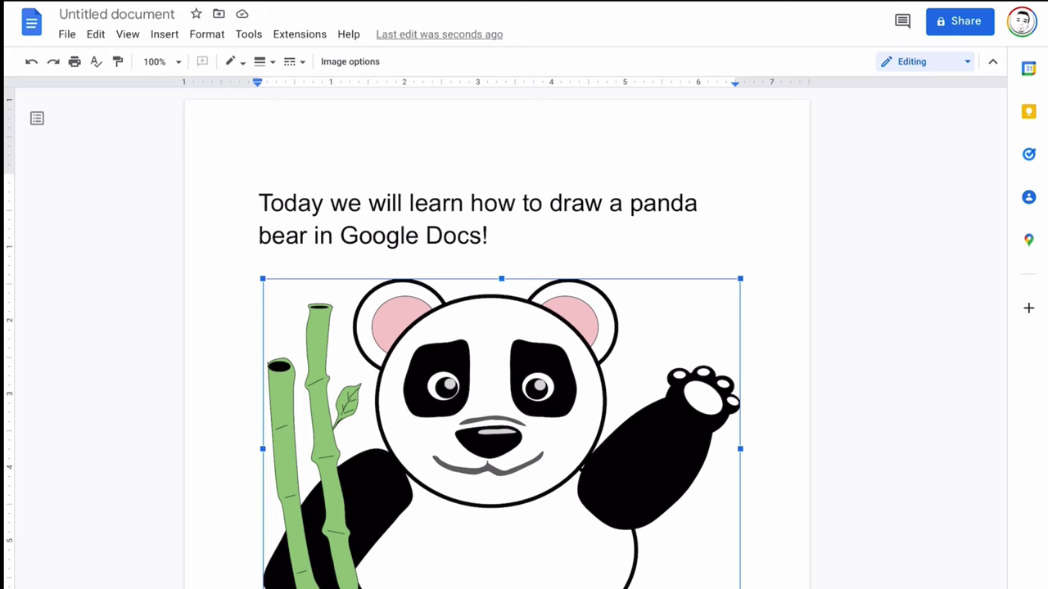